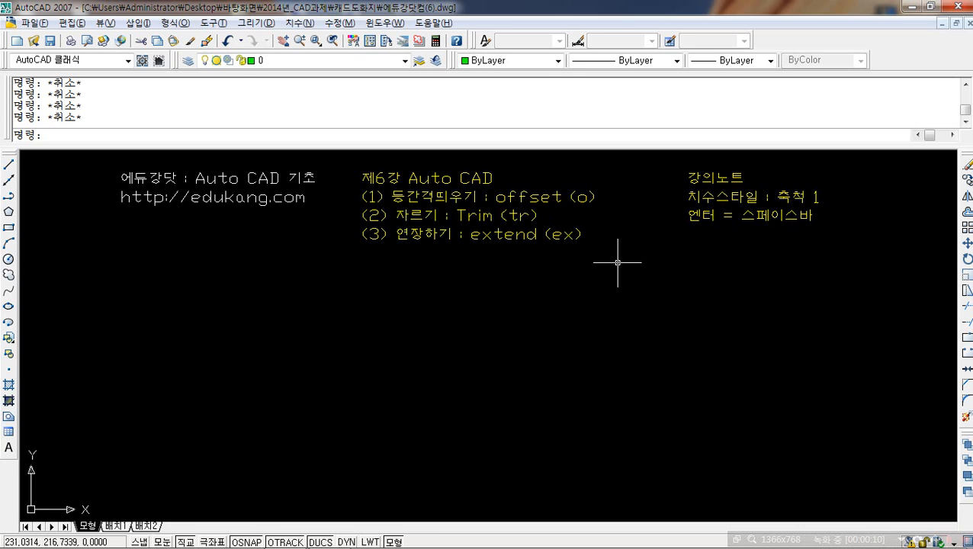
pyautogui.click(504, 177)
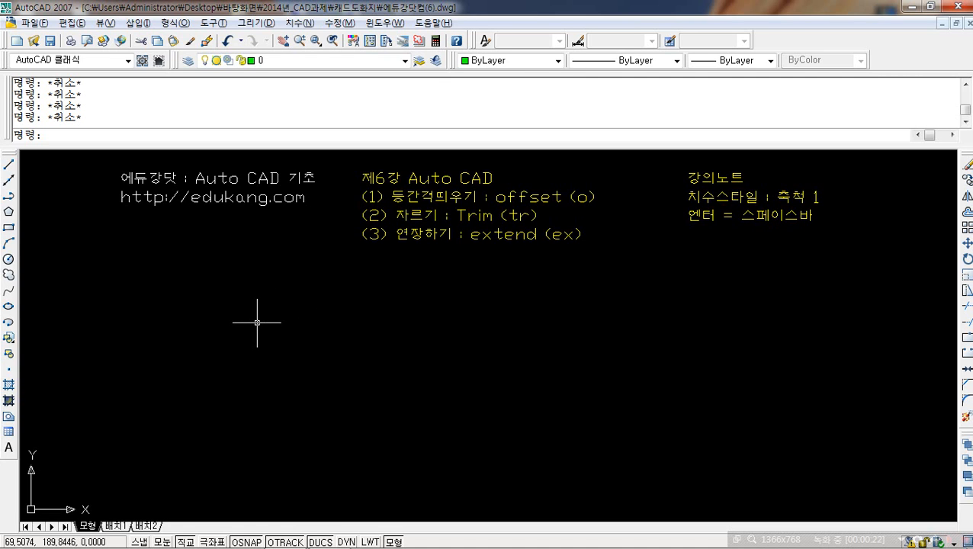
# Step: Draw a horizontal line about 220 units long in the empty area below the lesson text
pyautogui.write('lb')
pyautogui.press('Return')
pyautogui.write('l')
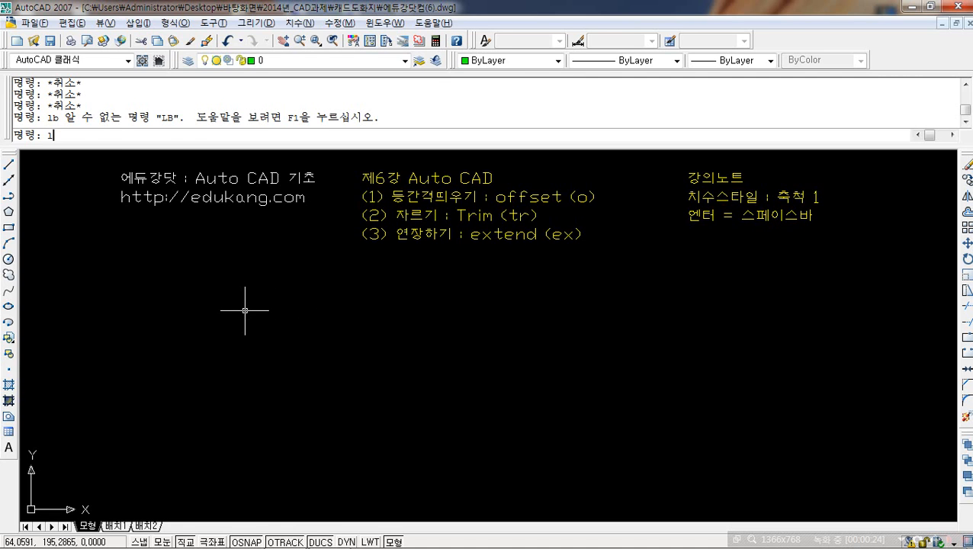
pyautogui.press('Return')
pyautogui.click(242, 308)
pyautogui.click(733, 308)
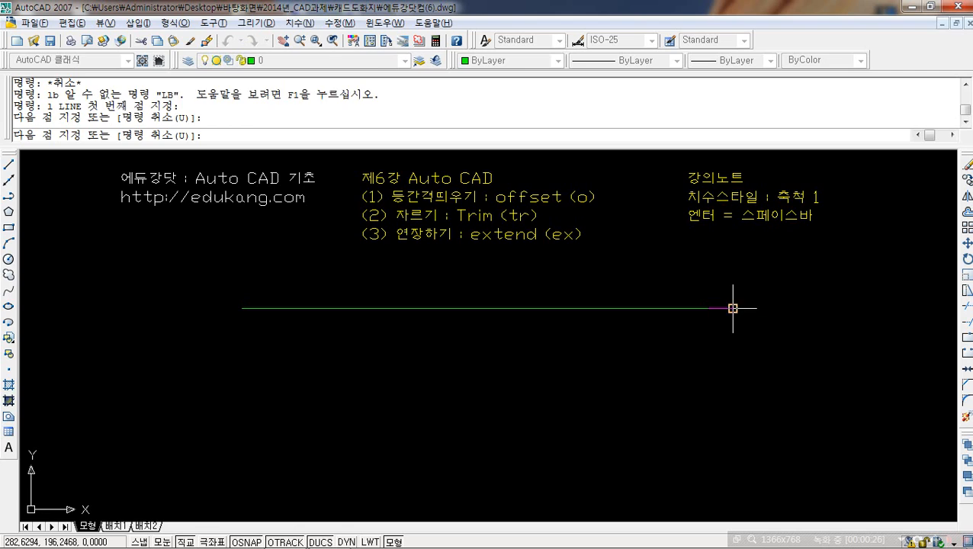
pyautogui.press('Escape')
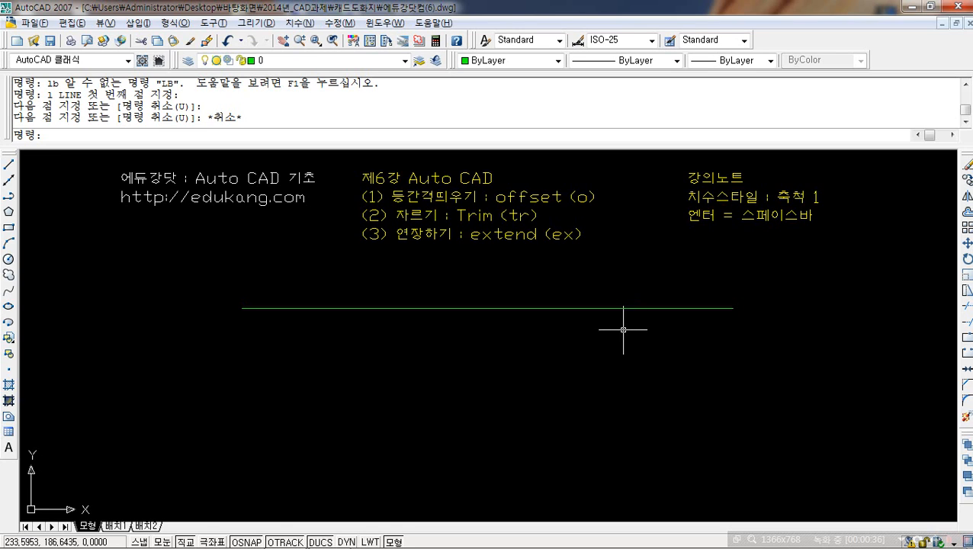
# Step: Offset the horizontal line 10 units downward
pyautogui.write('o')
pyautogui.press('space')
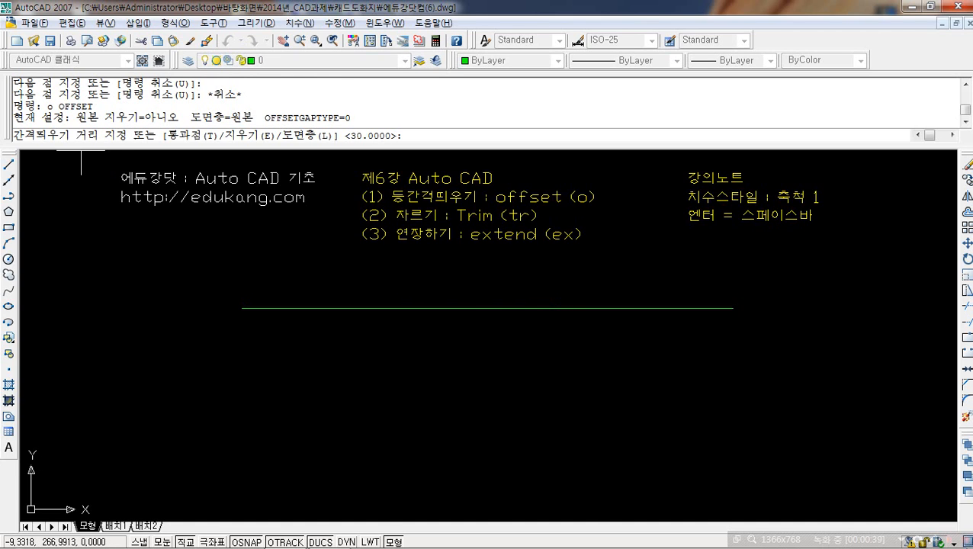
pyautogui.write('10')
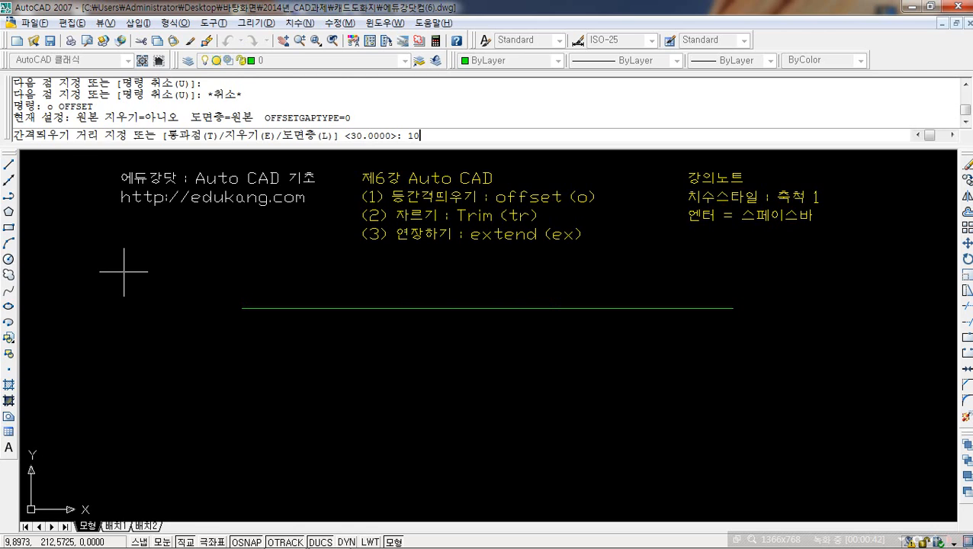
pyautogui.press('space')
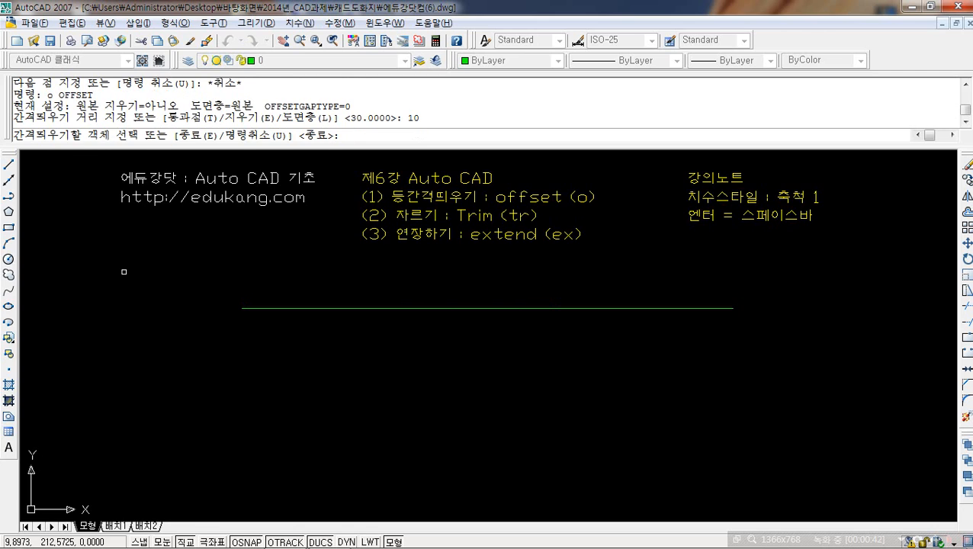
pyautogui.click(468, 307)
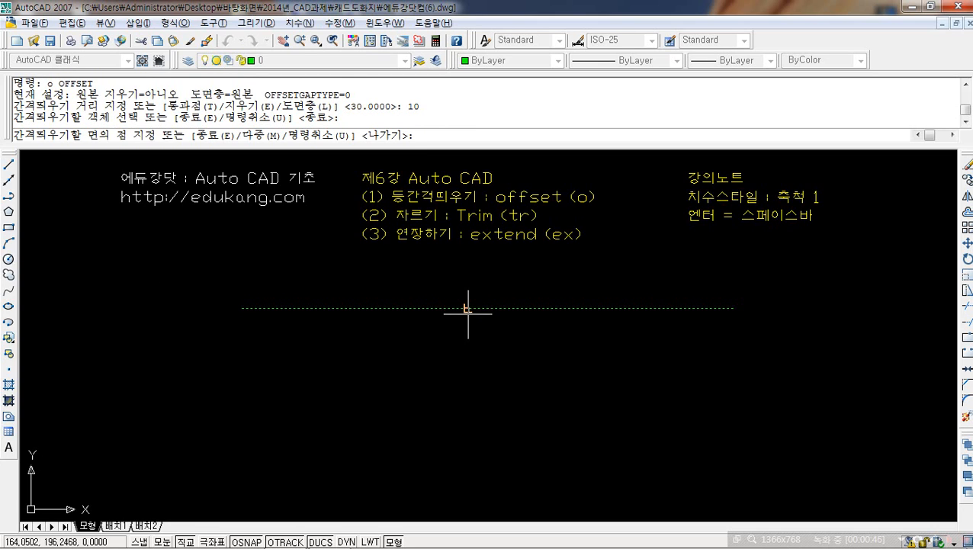
pyautogui.click(472, 341)
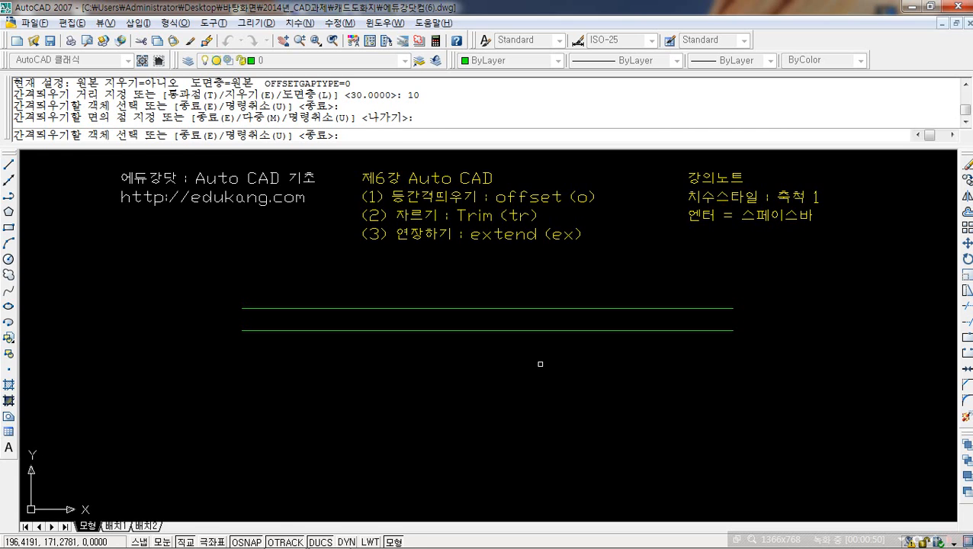
pyautogui.press('Escape')
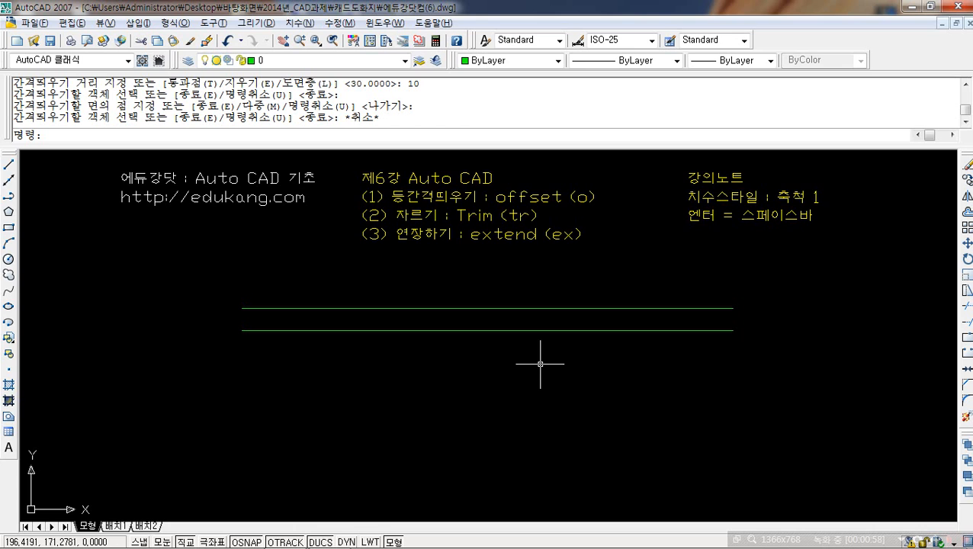
# Step: Add a vertical linear dimension between the right ends of the two horizontal lines, placed to their right
pyautogui.click(300, 23)
pyautogui.click(324, 48)
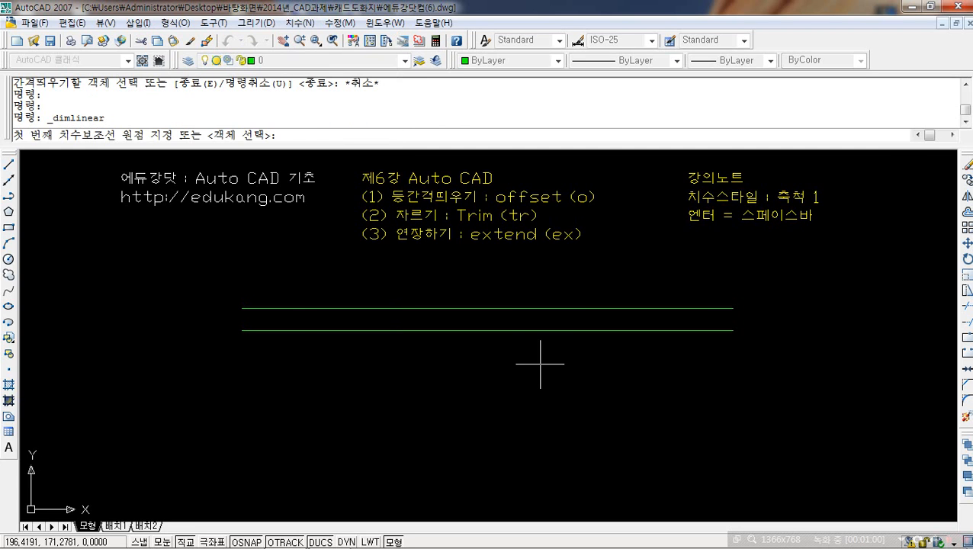
pyautogui.click(733, 308)
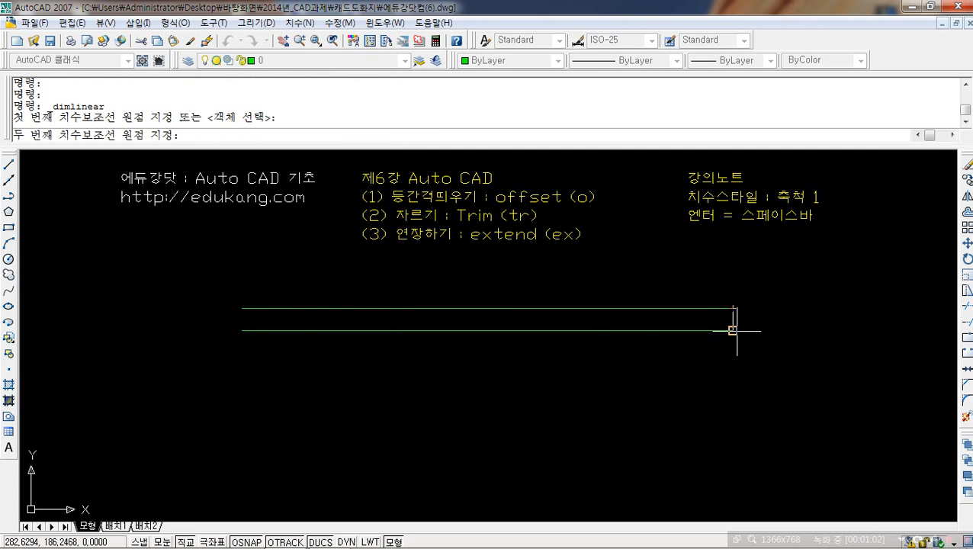
pyautogui.click(734, 330)
pyautogui.click(816, 336)
pyautogui.press('Escape')
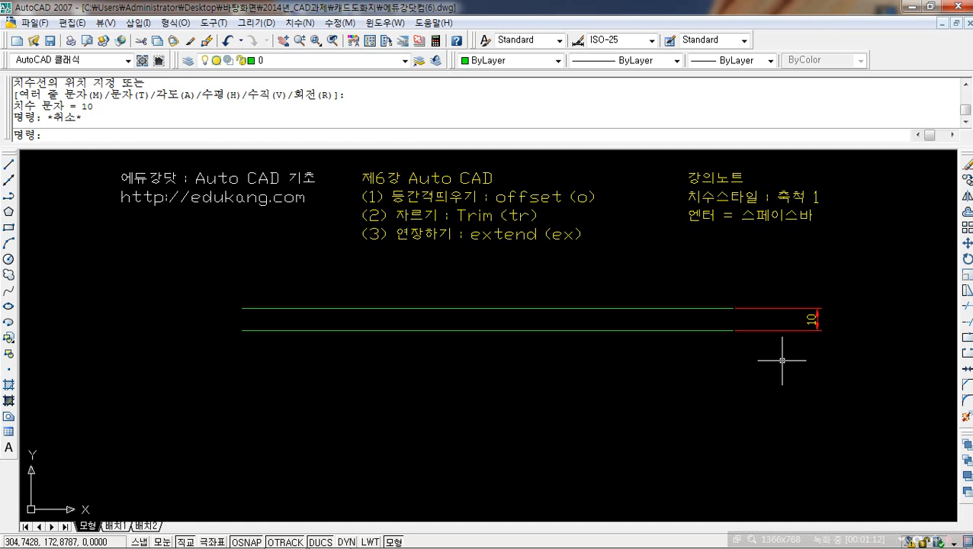
# Step: Offset the upper horizontal line 10 units upward, keeping the same offset distance
pyautogui.write('o')
pyautogui.press('space')
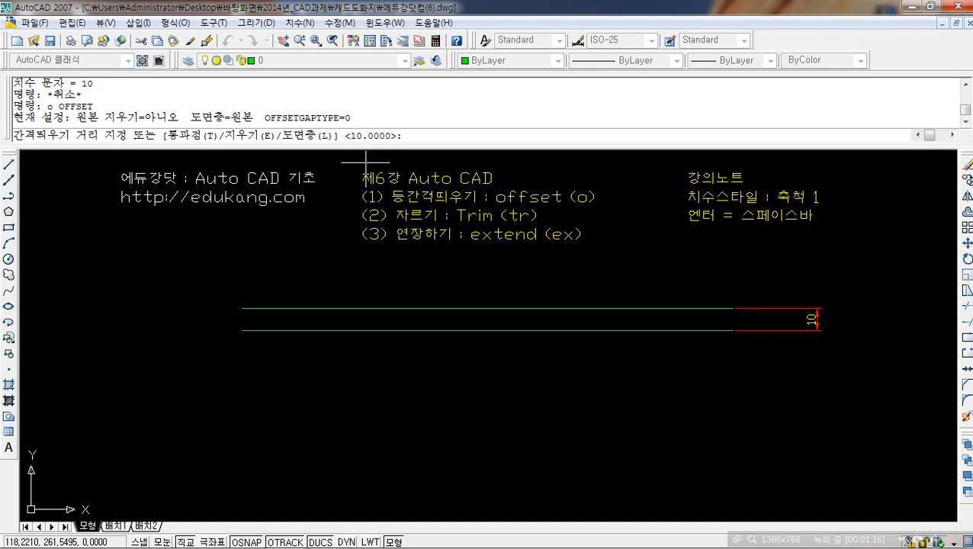
pyautogui.press('space')
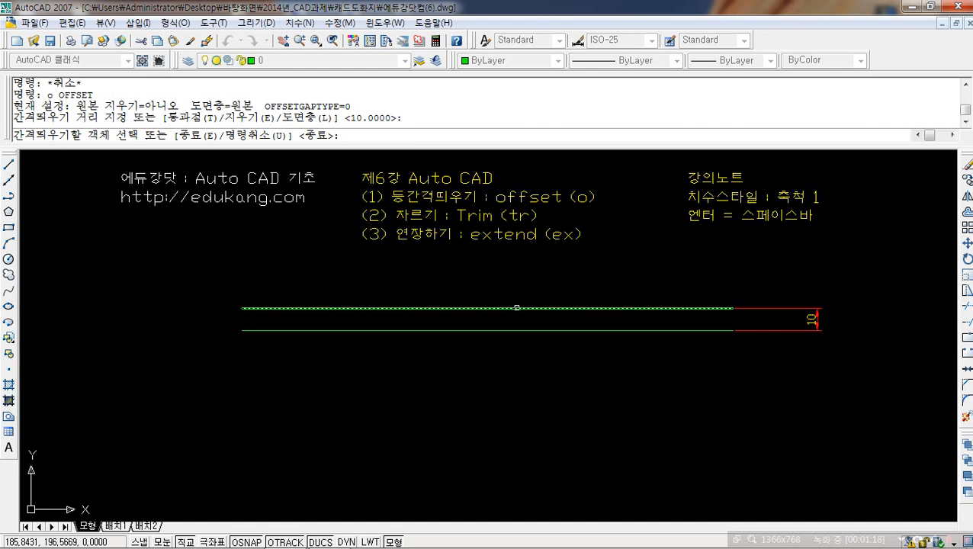
pyautogui.click(517, 307)
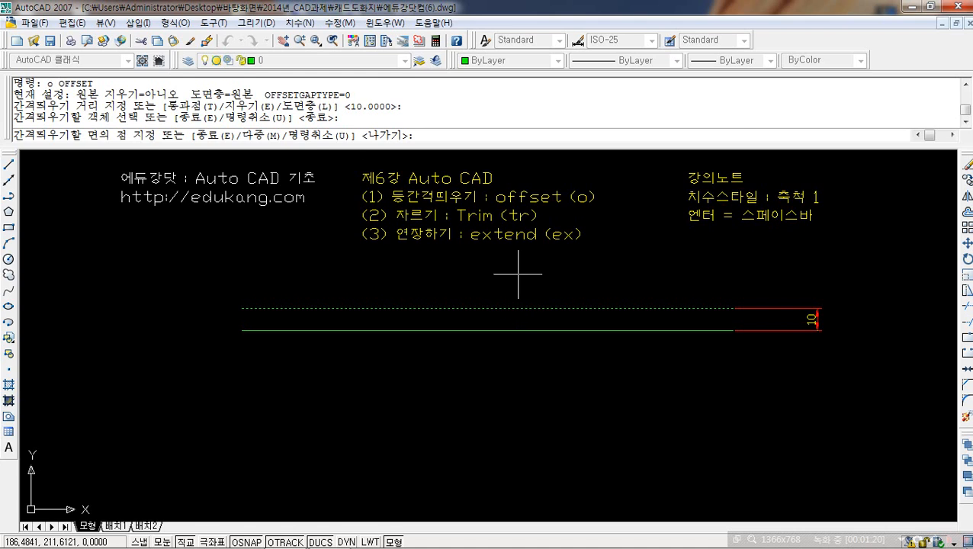
pyautogui.click(519, 276)
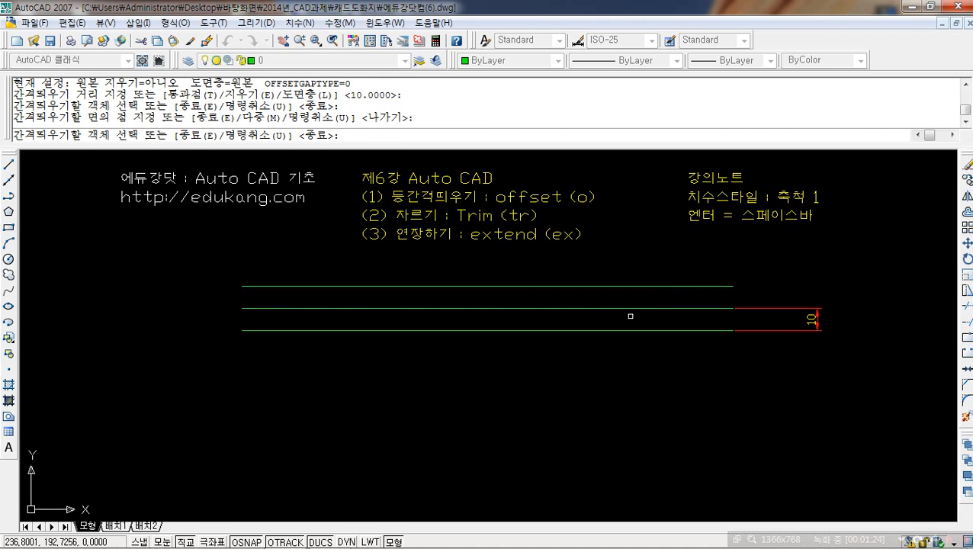
# Step: Offset the lowest horizontal line 10 units downward five times in succession, each copy taken from the previous one
pyautogui.click(623, 330)
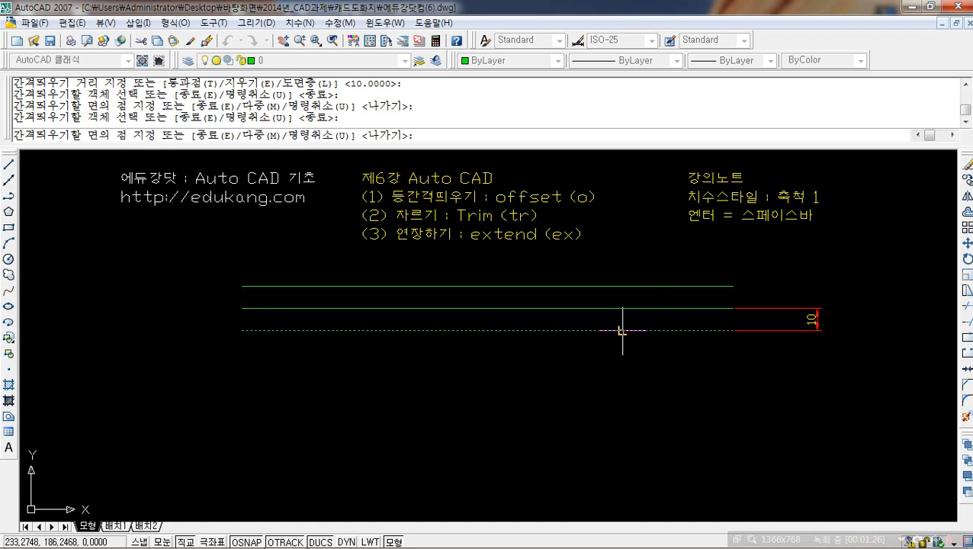
pyautogui.click(624, 353)
pyautogui.click(623, 353)
pyautogui.click(623, 376)
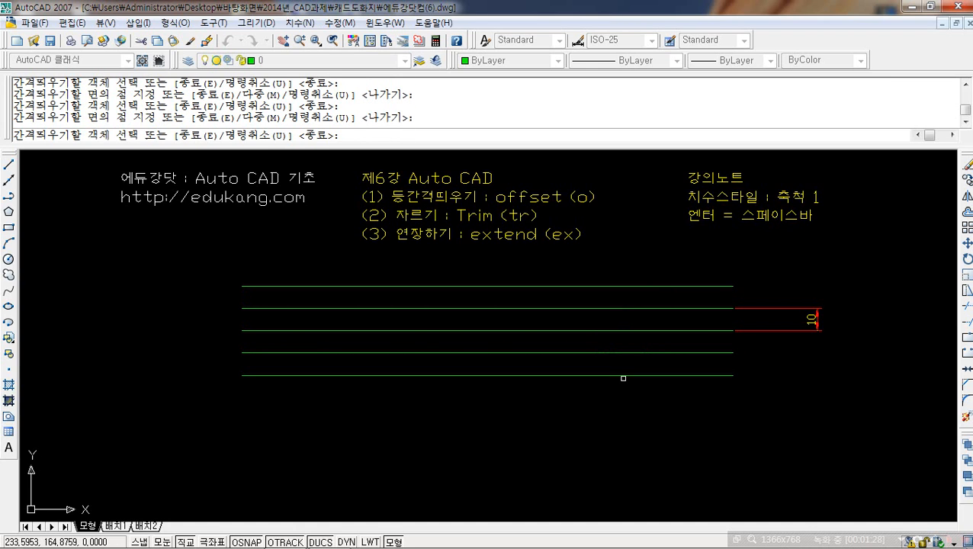
pyautogui.click(622, 375)
pyautogui.click(622, 398)
pyautogui.click(623, 397)
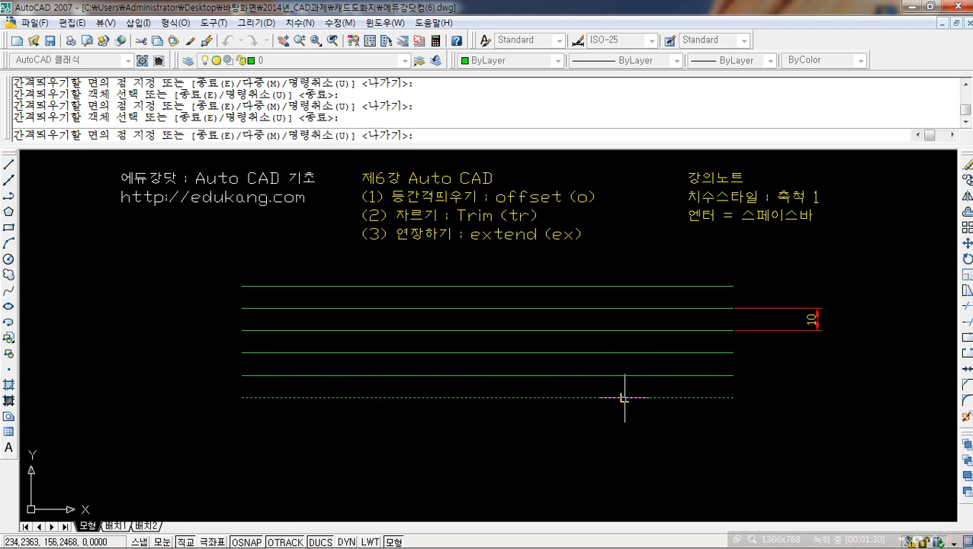
pyautogui.click(619, 416)
pyautogui.click(619, 420)
pyautogui.click(619, 439)
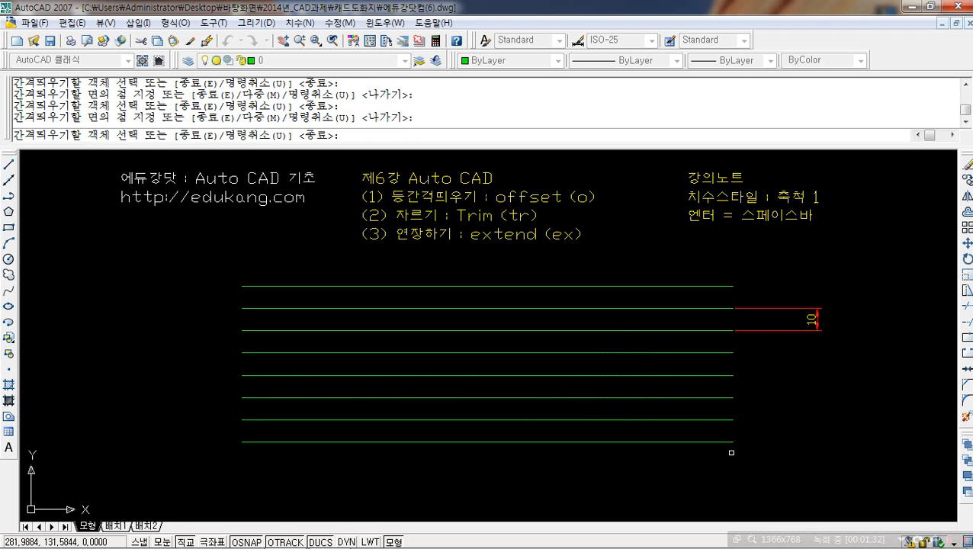
pyautogui.press('Escape')
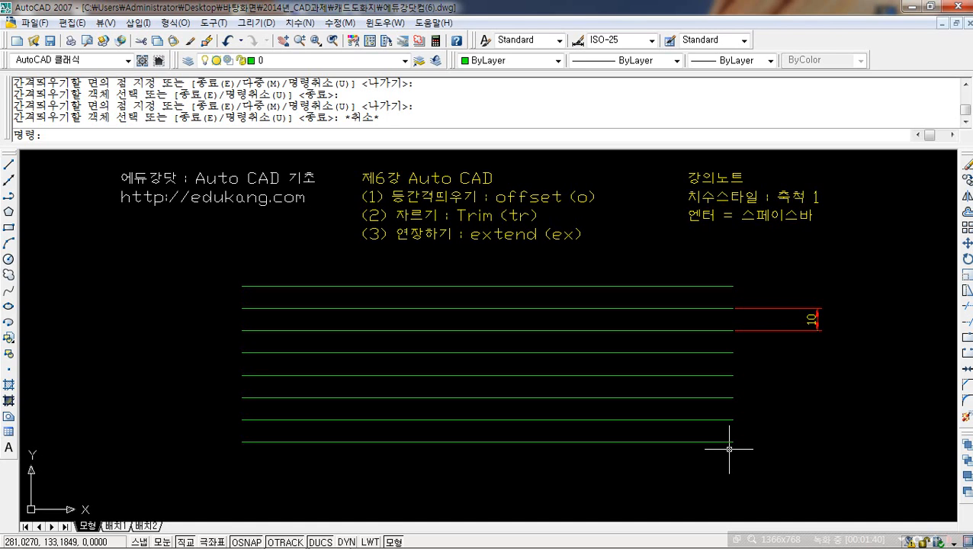
# Step: Draw a vertical line connecting the right ends of the uppermost and lowest horizontal lines
pyautogui.write('l')
pyautogui.press('space')
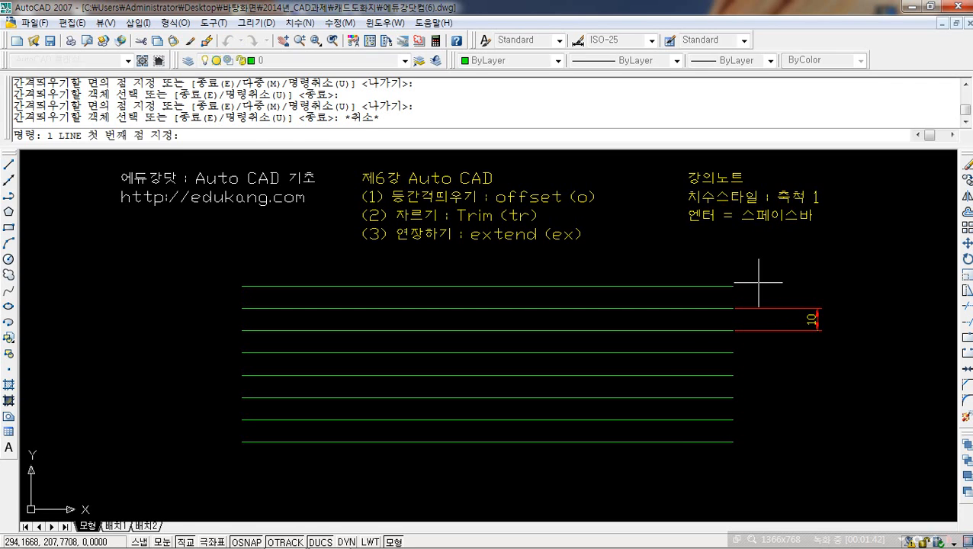
pyautogui.click(734, 286)
pyautogui.click(733, 442)
pyautogui.press('Escape')
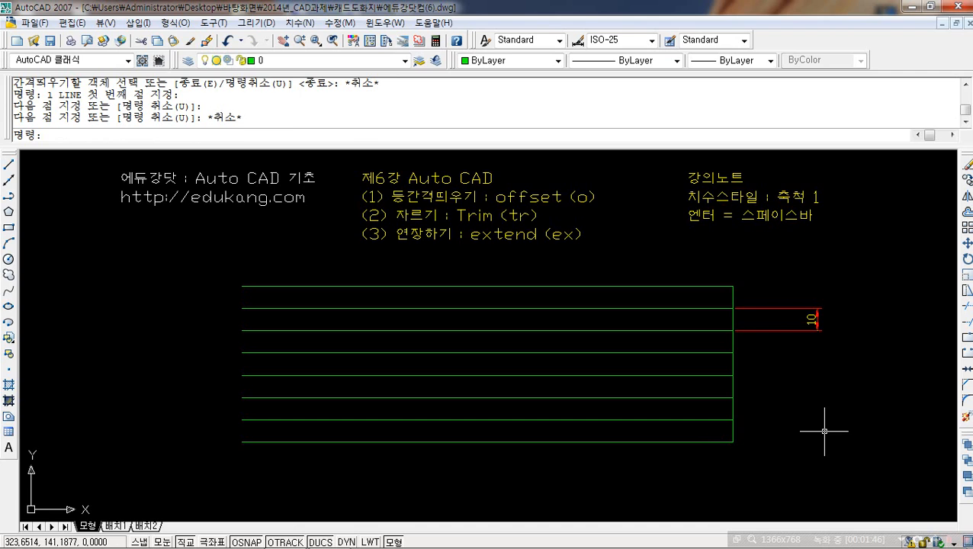
# Step: Offset the vertical line 30 units to the left seven times in succession, each copy taken from the previous one
pyautogui.write('o')
pyautogui.press('space')
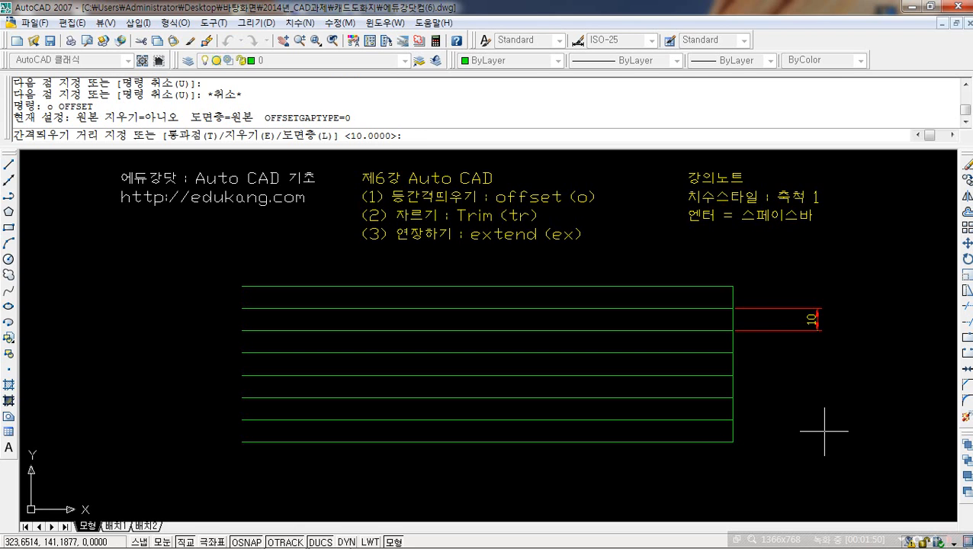
pyautogui.press('space')
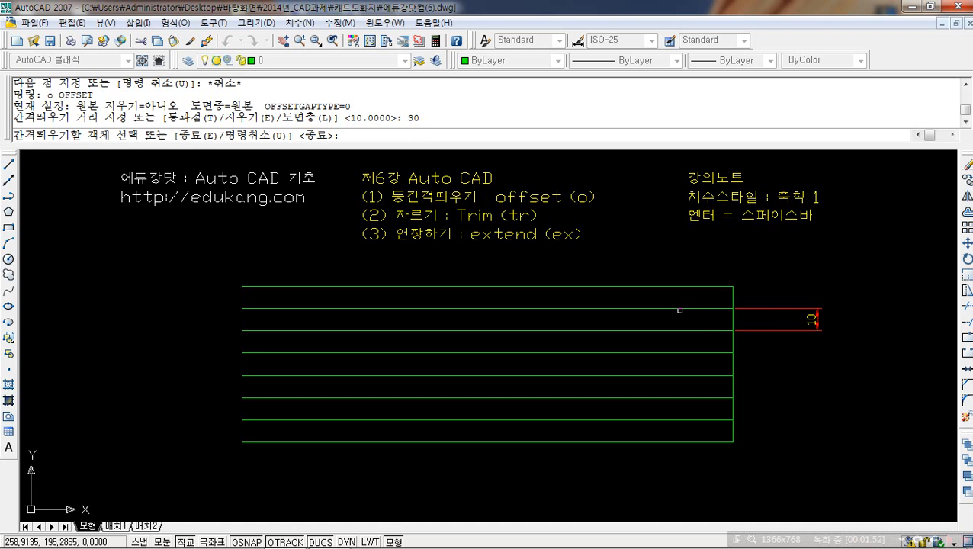
pyautogui.click(733, 341)
pyautogui.click(681, 341)
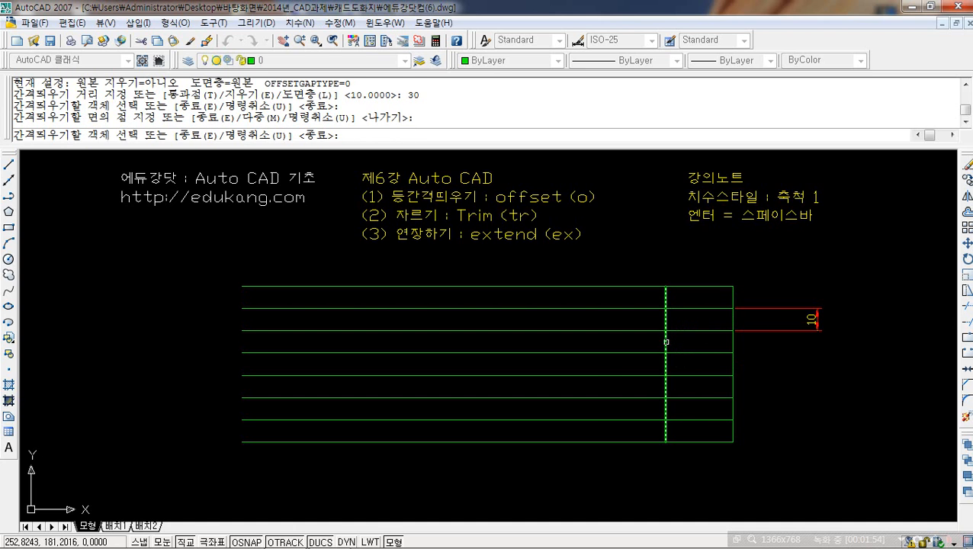
pyautogui.click(665, 341)
pyautogui.click(608, 340)
pyautogui.click(599, 341)
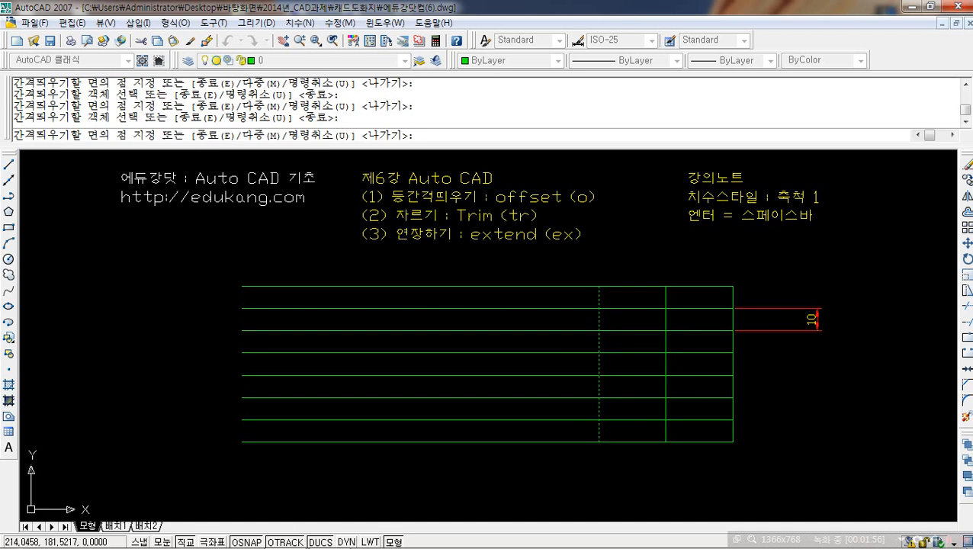
pyautogui.click(528, 340)
pyautogui.click(530, 340)
pyautogui.click(533, 340)
pyautogui.click(533, 340)
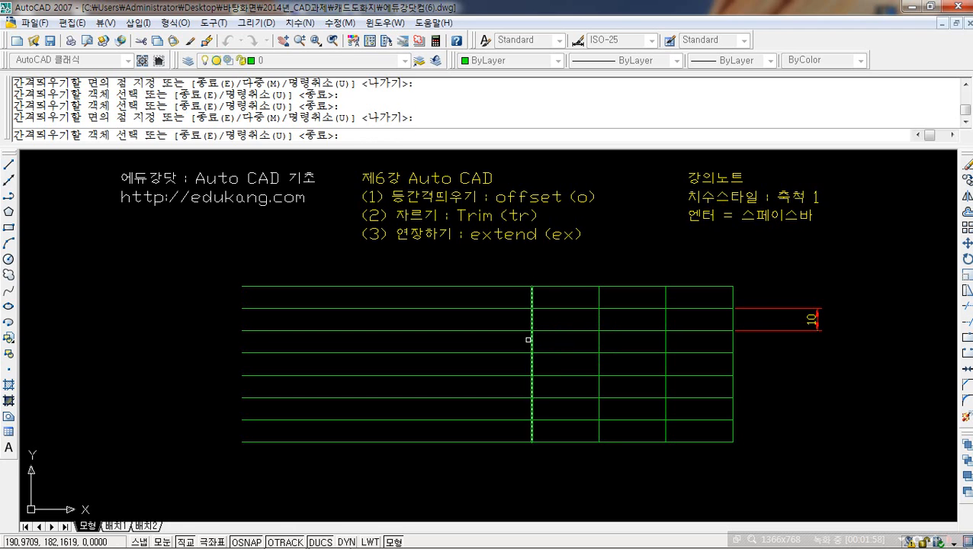
pyautogui.click(535, 342)
pyautogui.click(532, 342)
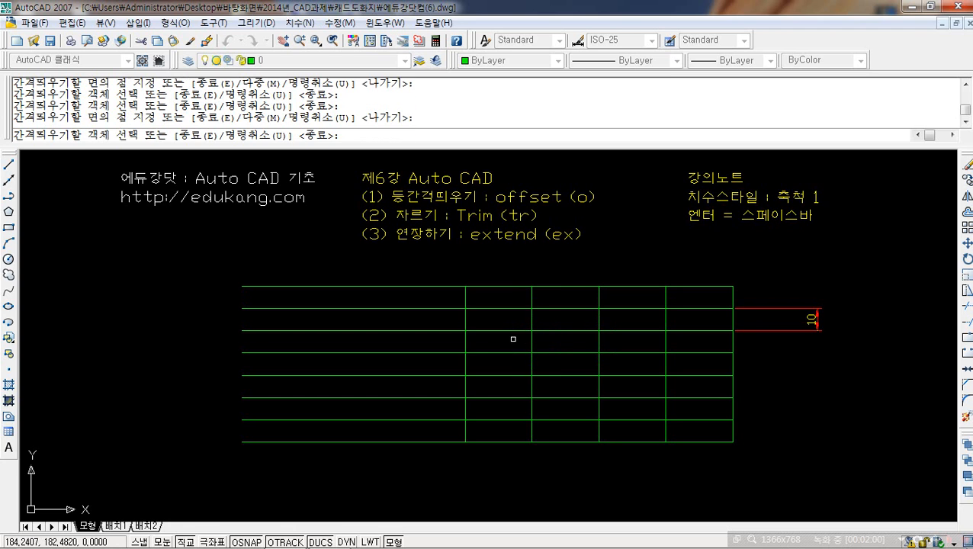
pyautogui.click(474, 343)
pyautogui.click(464, 341)
pyautogui.click(434, 344)
pyautogui.click(393, 341)
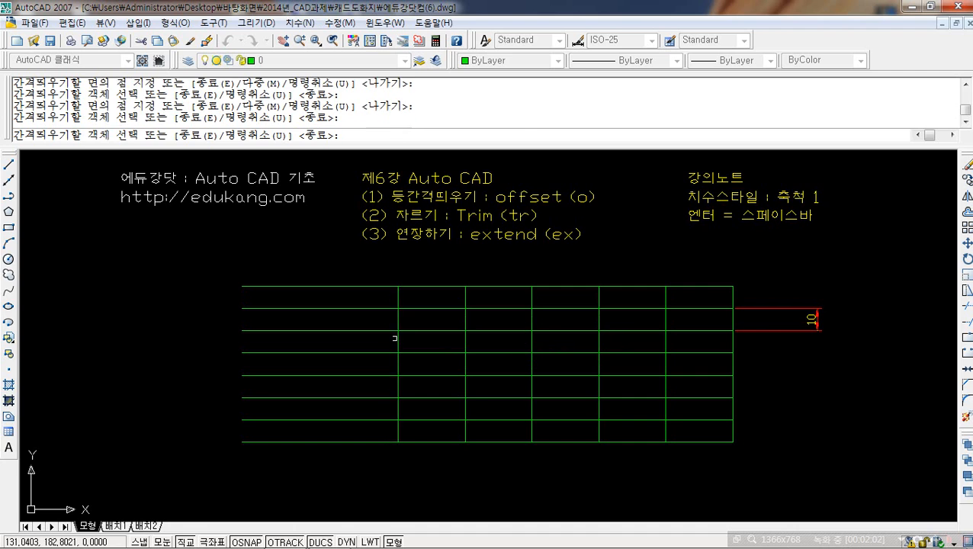
pyautogui.click(397, 341)
pyautogui.click(347, 341)
pyautogui.click(330, 341)
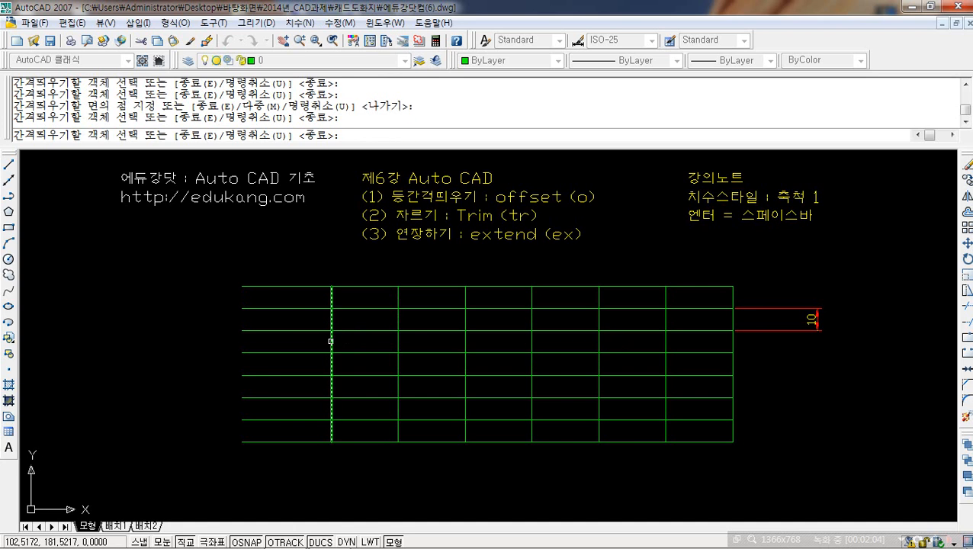
pyautogui.click(311, 341)
pyautogui.press('Escape')
pyautogui.press('Escape')
pyautogui.press('Escape')
pyautogui.press('Escape')
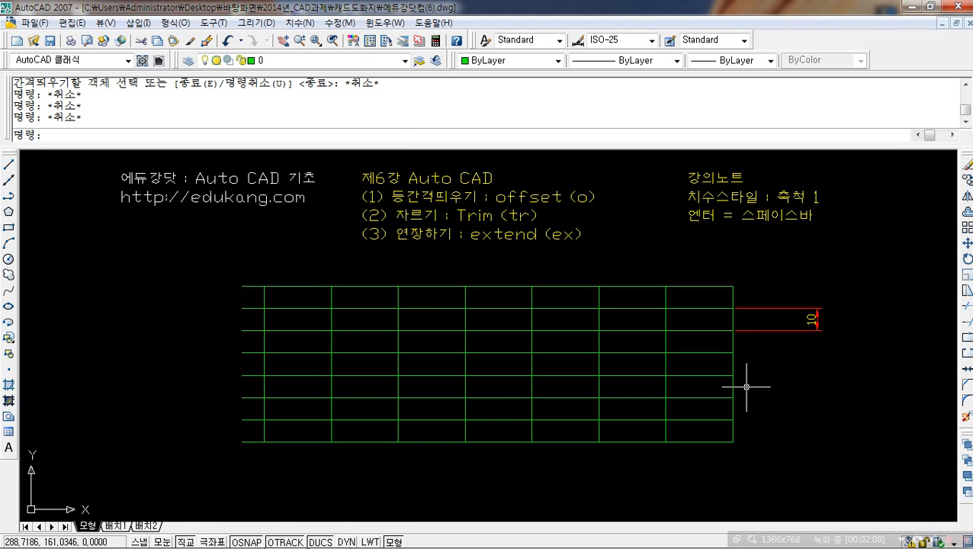
# Step: Add a linear dimension above the grid for the spacing between its two rightmost vertical lines
pyautogui.hotkey('alt', 'n')
pyautogui.press('l')
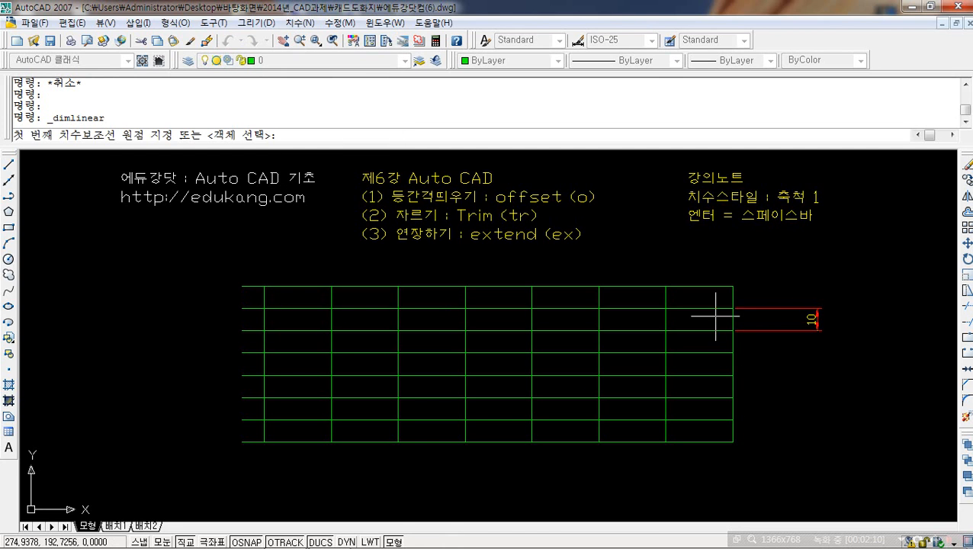
pyautogui.click(666, 287)
pyautogui.click(733, 286)
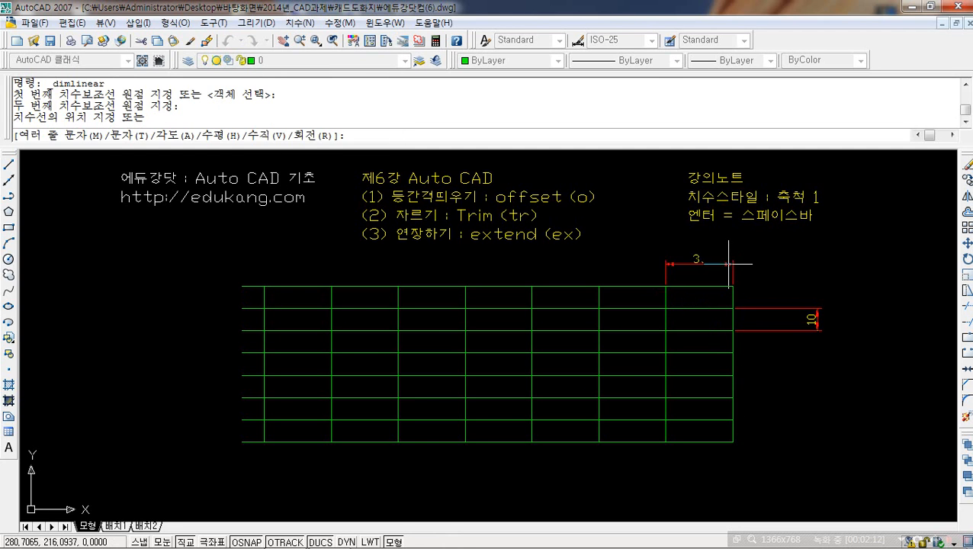
pyautogui.click(738, 261)
pyautogui.press('Escape')
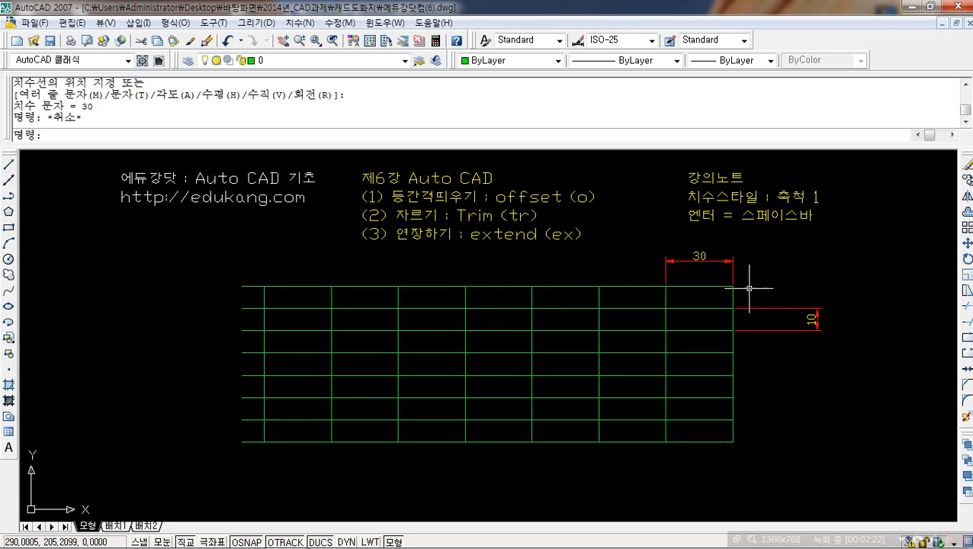
# Step: Offset the grid's rightmost vertical line 30 units to the right three times in succession, each copy taken from the previous one
pyautogui.write('o')
pyautogui.press('space')
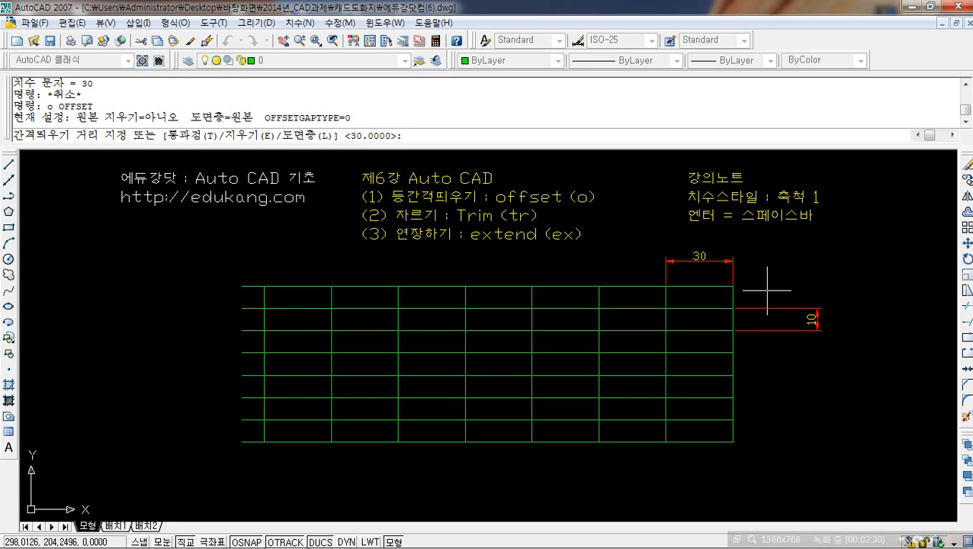
pyautogui.press('space')
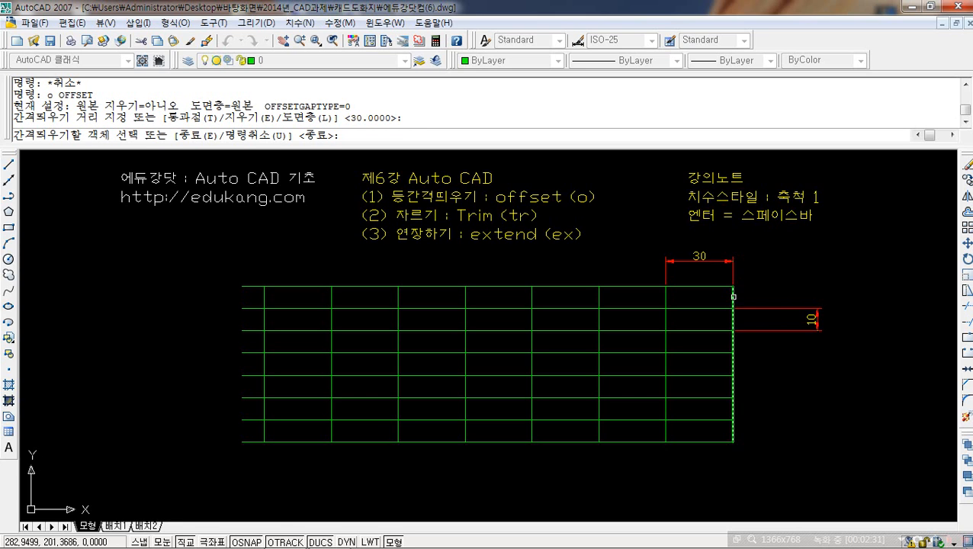
pyautogui.click(734, 297)
pyautogui.click(775, 294)
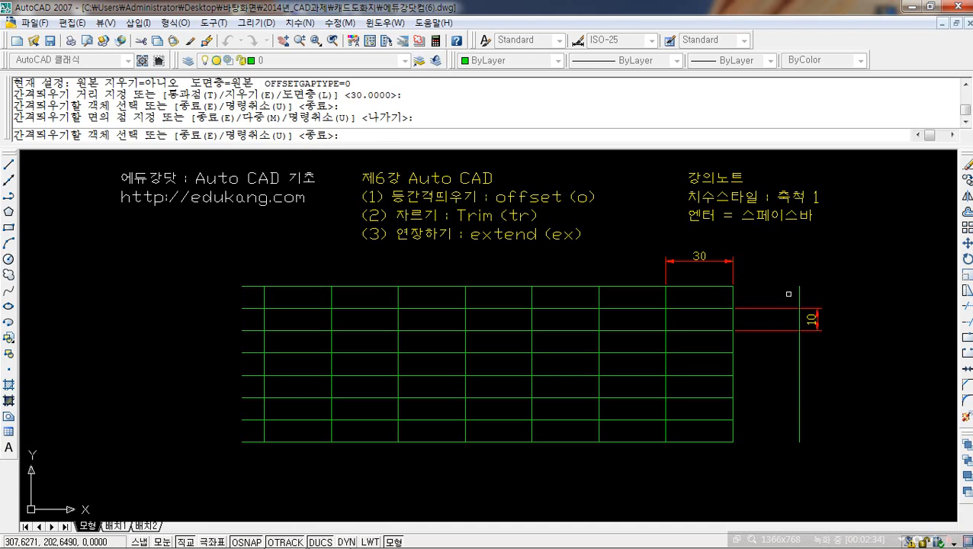
pyautogui.click(800, 295)
pyautogui.click(836, 290)
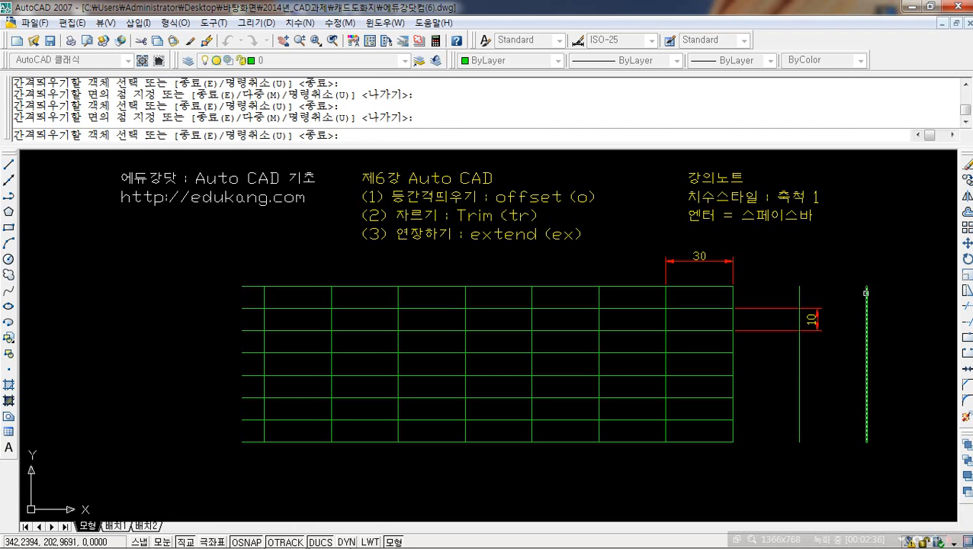
pyautogui.click(868, 294)
pyautogui.click(908, 291)
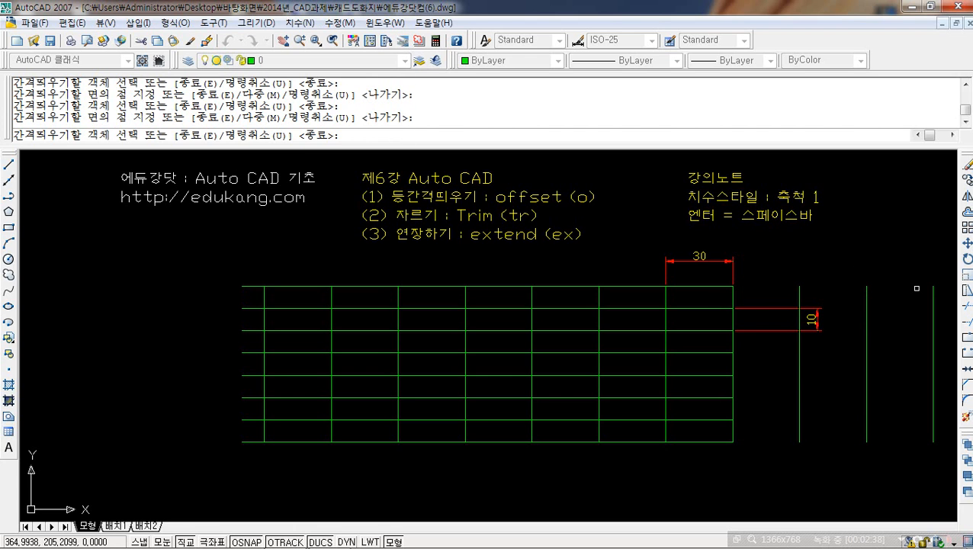
pyautogui.press('Escape')
# Step: Erase the three vertical line copies to the right of the grid
pyautogui.click(939, 267)
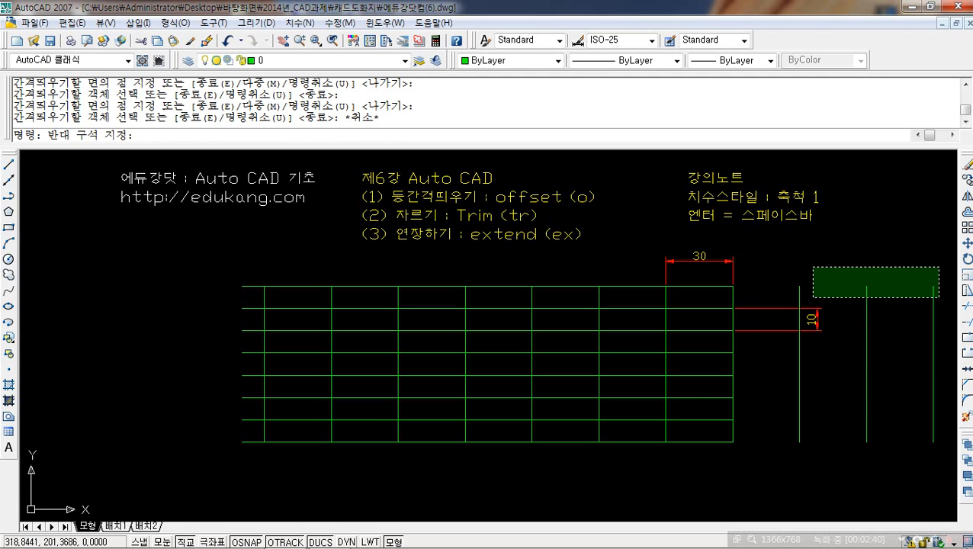
pyautogui.click(787, 300)
pyautogui.press('Delete')
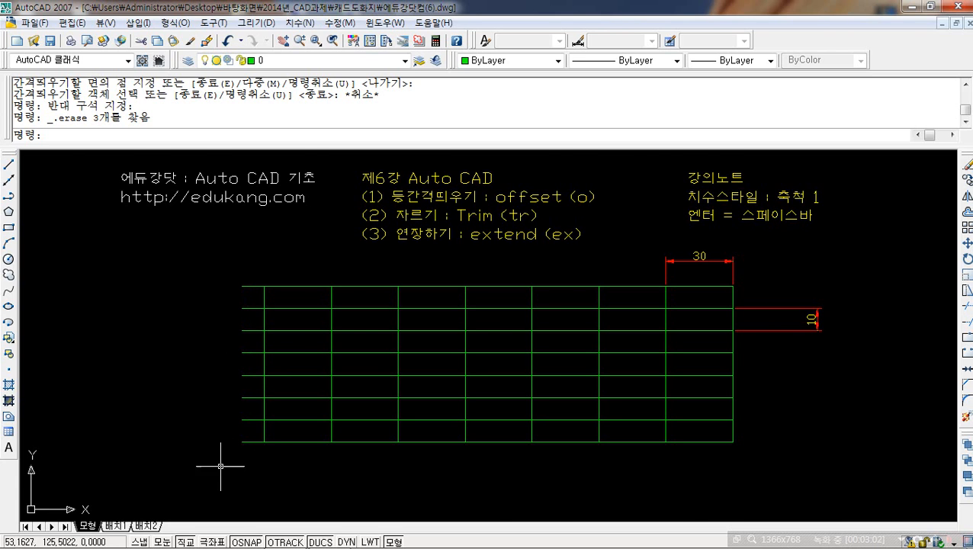
# Step: Trim the left overhanging ends of all eight horizontal lines, using the grid's leftmost vertical line as the cutting edge
pyautogui.scroll(5, 239, 289)
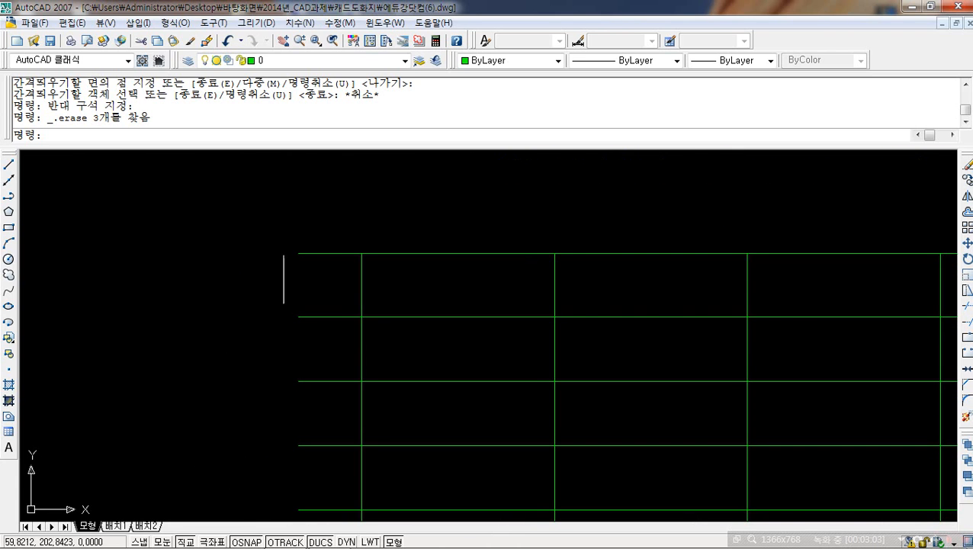
pyautogui.scroll(-3, 374, 308)
pyautogui.scroll(-2, 376, 308)
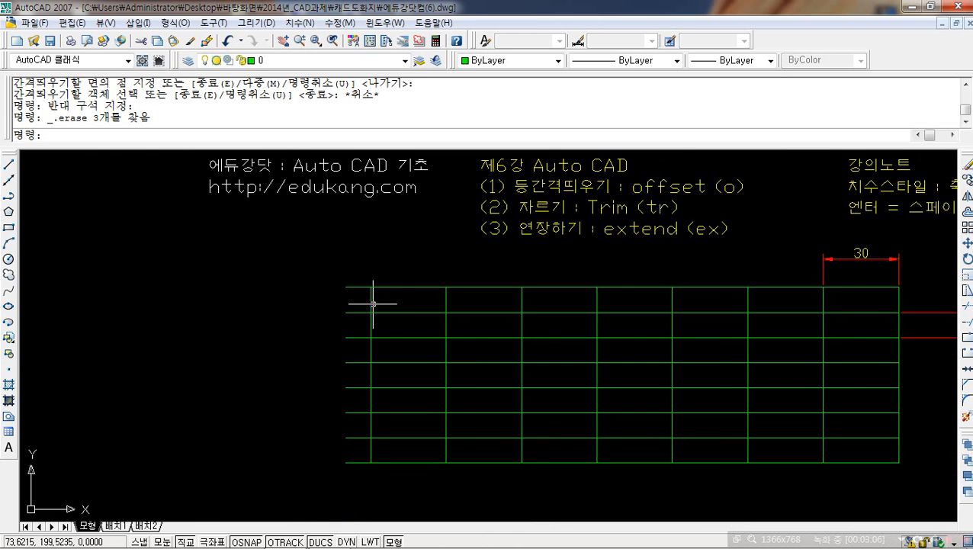
pyautogui.moveTo(387, 281); pyautogui.dragTo(253, 289, button='middle')
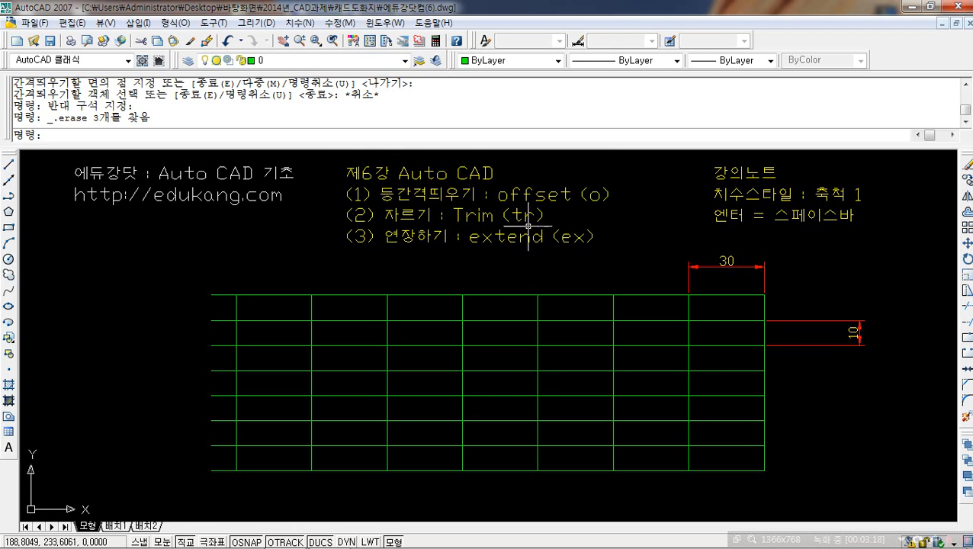
pyautogui.write('tr')
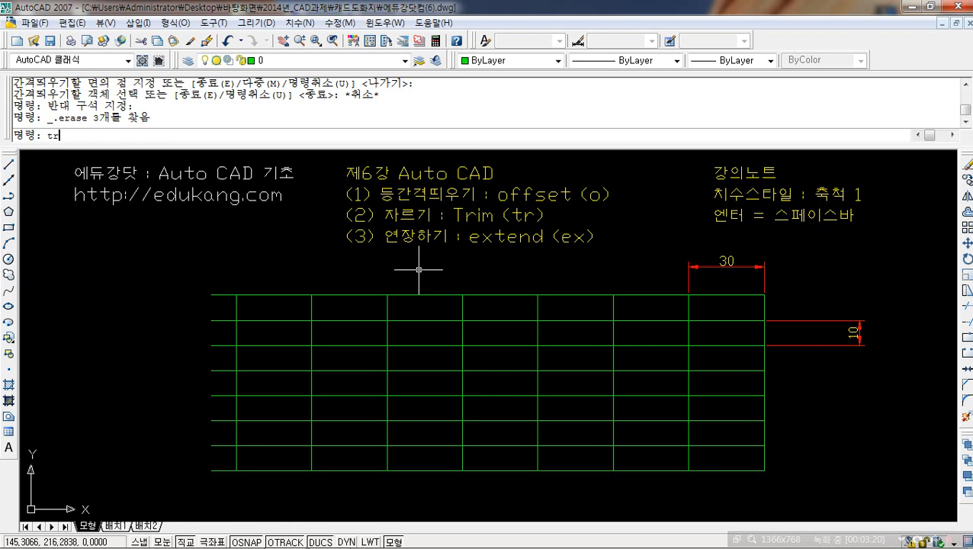
pyautogui.press('space')
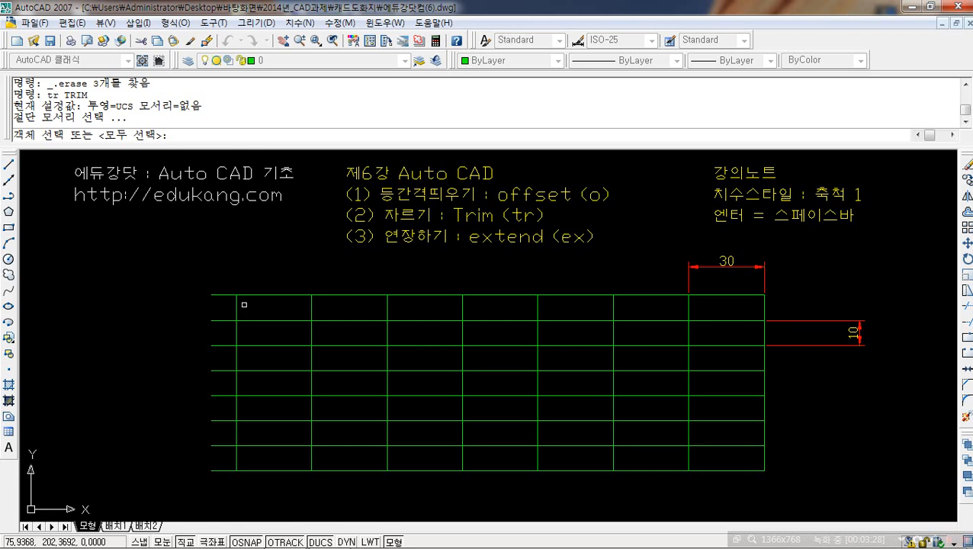
pyautogui.click(250, 308)
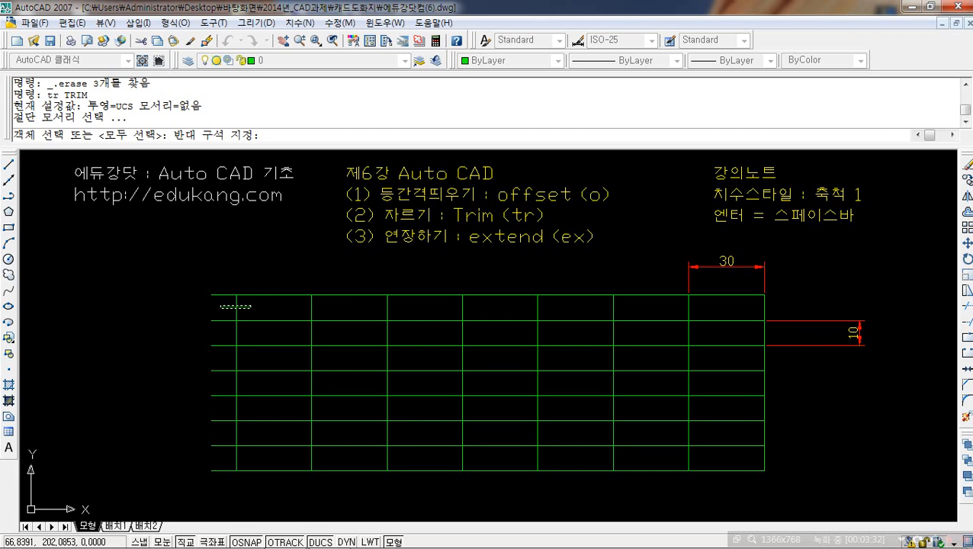
pyautogui.click(222, 305)
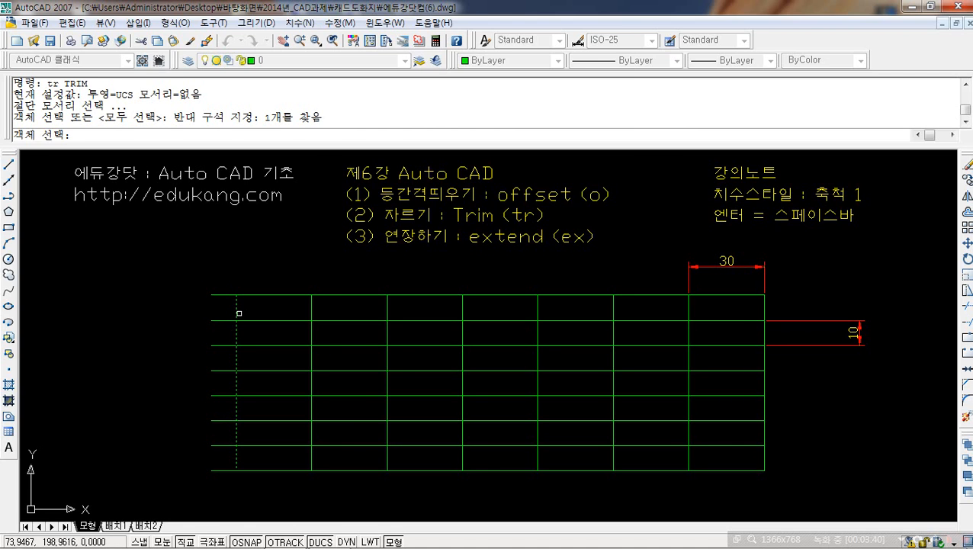
pyautogui.press('space')
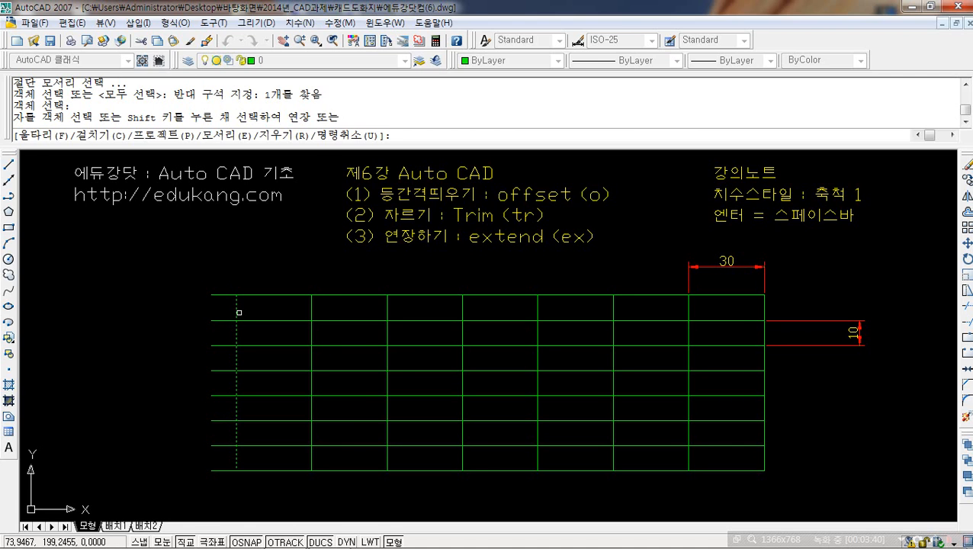
pyautogui.click(220, 278)
pyautogui.click(221, 309)
pyautogui.click(225, 321)
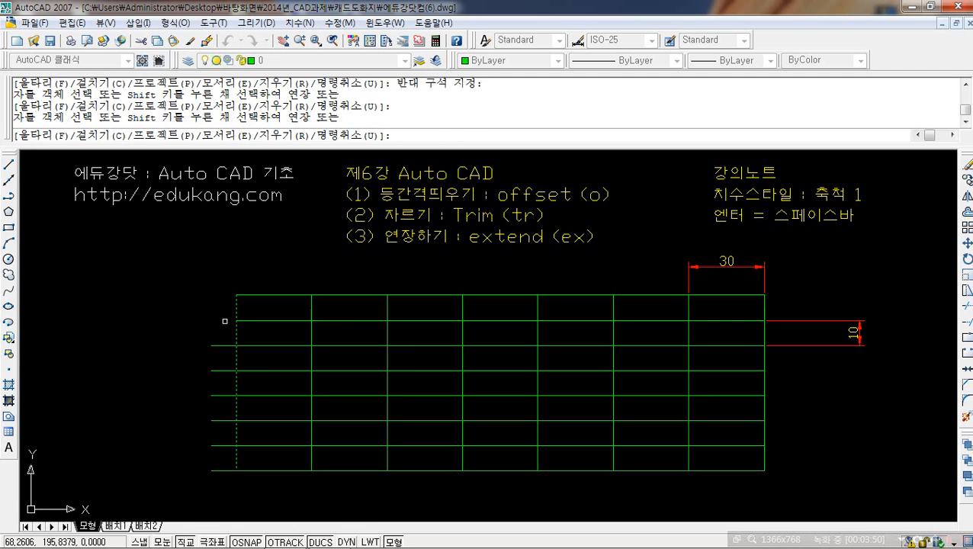
pyautogui.click(223, 346)
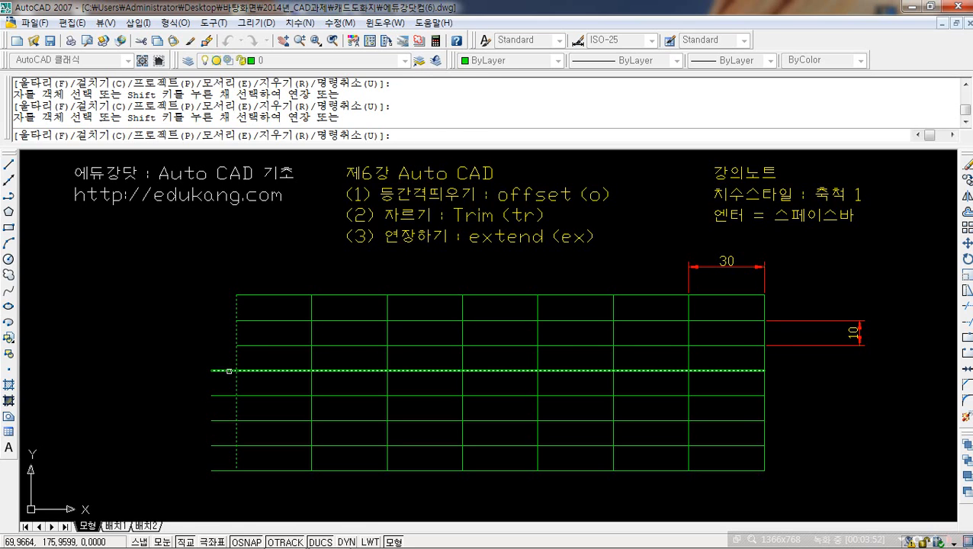
pyautogui.click(228, 395)
pyautogui.click(226, 421)
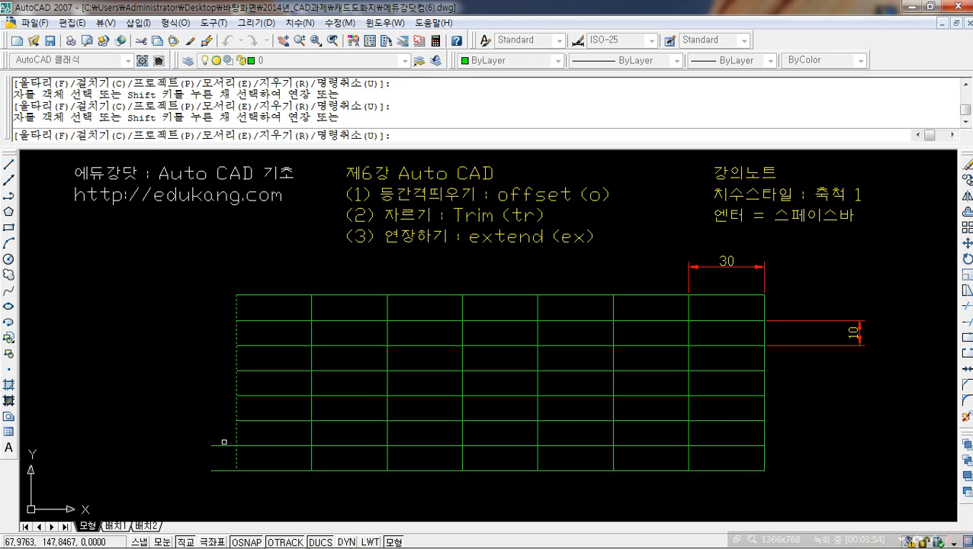
pyautogui.click(224, 444)
pyautogui.click(223, 469)
pyautogui.press('Escape')
pyautogui.press('Escape')
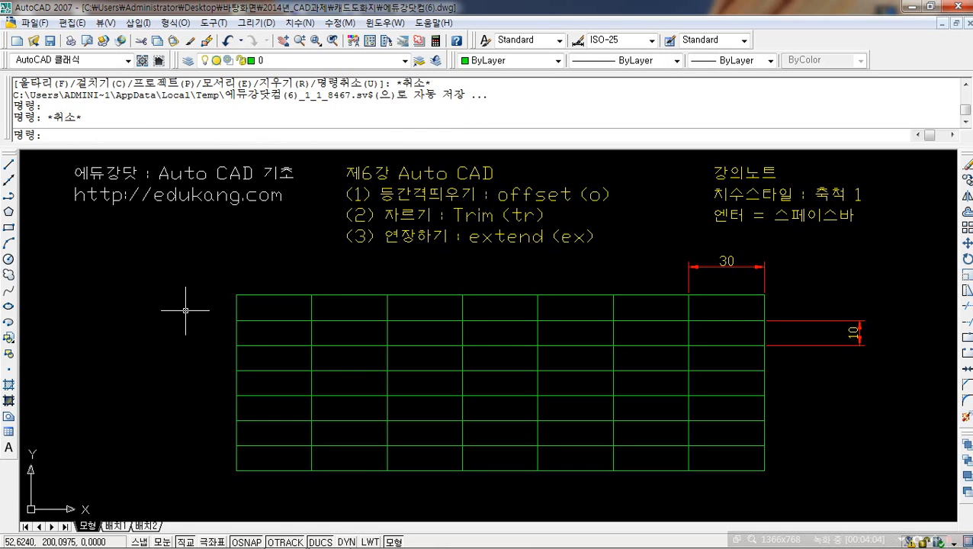
# Step: Draw a separate vertical line to the left of the grid, slightly taller than the grid
pyautogui.write('l')
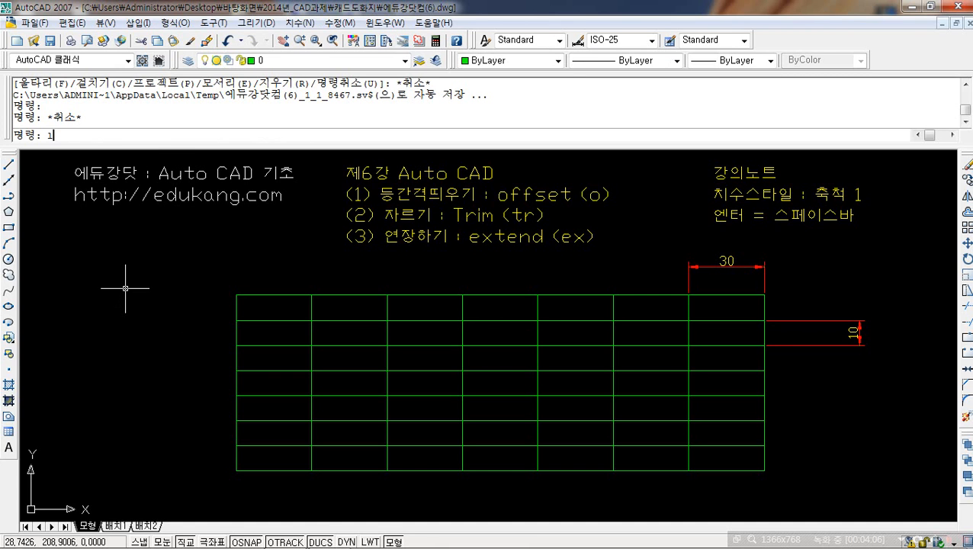
pyautogui.press('space')
pyautogui.click(125, 288)
pyautogui.click(125, 475)
pyautogui.press('Escape')
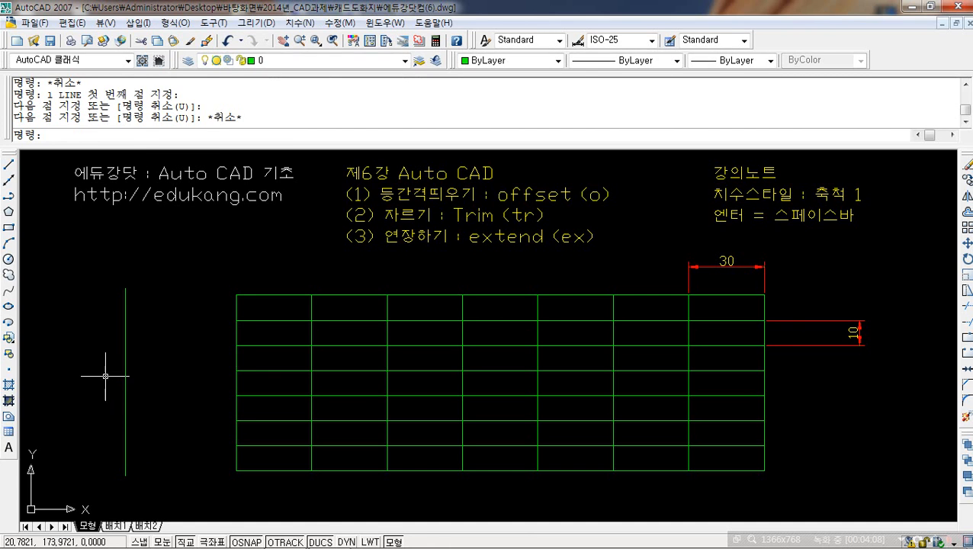
# Step: Draw a horizontal line crossing the upper part of the separate vertical line
pyautogui.write('l')
pyautogui.press('space')
pyautogui.click(56, 330)
pyautogui.click(184, 331)
pyautogui.press('Escape')
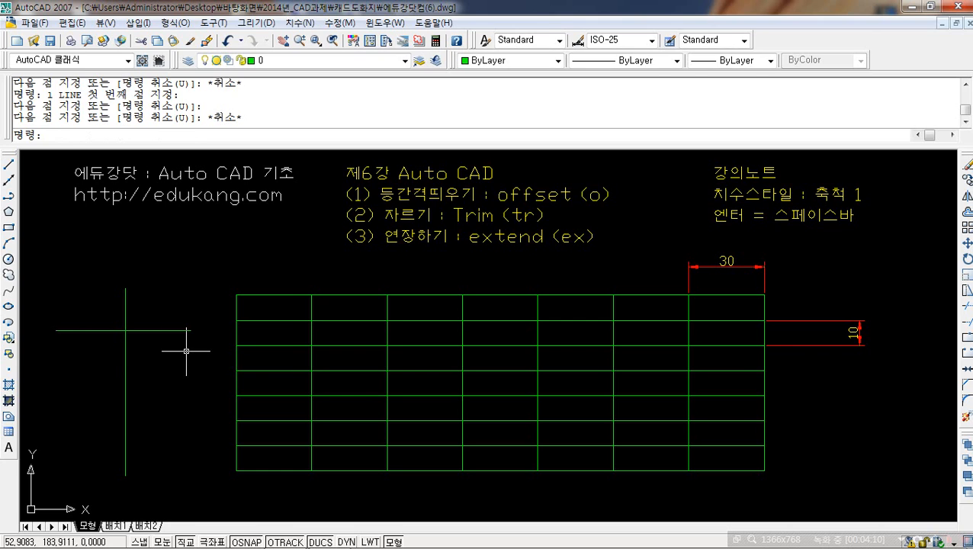
# Step: Offset the separate horizontal line 10 units downward five times in succession, each copy taken from the previous one
pyautogui.write('o')
pyautogui.press('space')
pyautogui.write('10')
pyautogui.press('space')
pyautogui.click(174, 330)
pyautogui.click(174, 366)
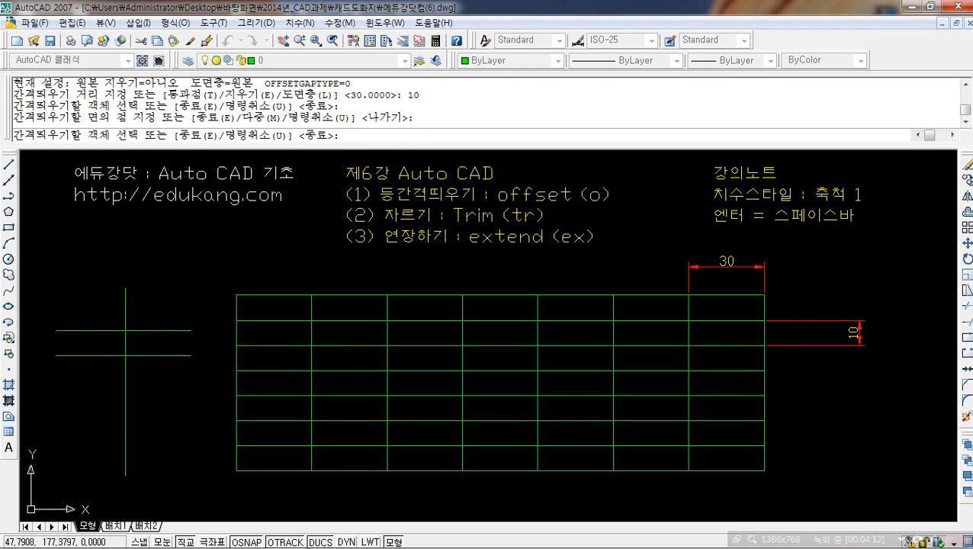
pyautogui.click(171, 355)
pyautogui.click(174, 380)
pyautogui.click(170, 379)
pyautogui.click(170, 405)
pyautogui.click(166, 405)
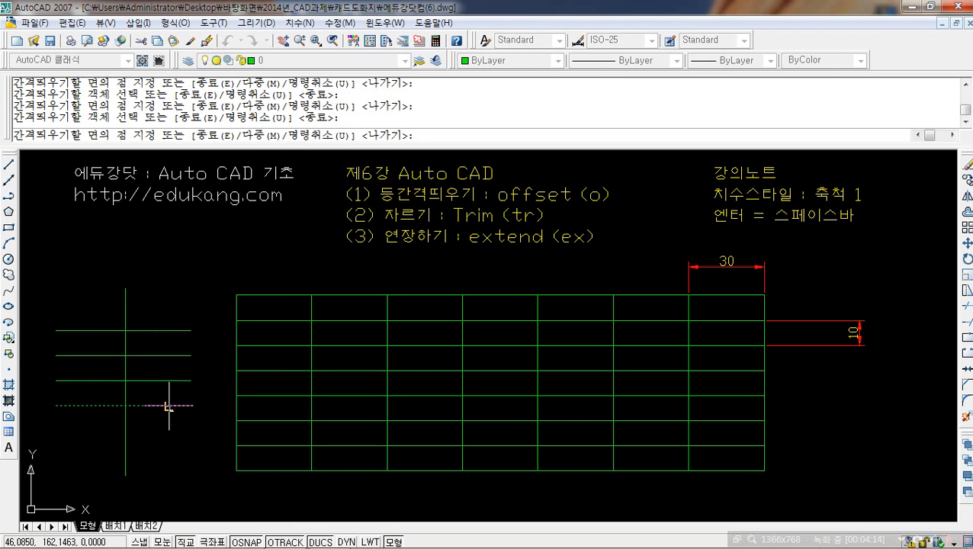
pyautogui.click(167, 431)
pyautogui.click(174, 454)
pyautogui.press('Escape')
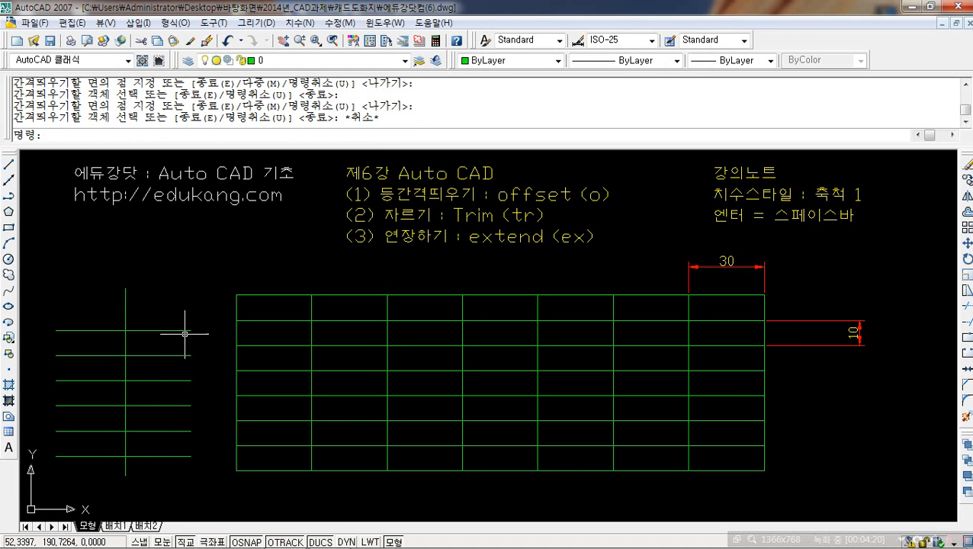
# Step: Trim the six short horizontal lines to the right of the separate vertical line, using that vertical line as the cutting edge
pyautogui.write('tr')
pyautogui.press('space')
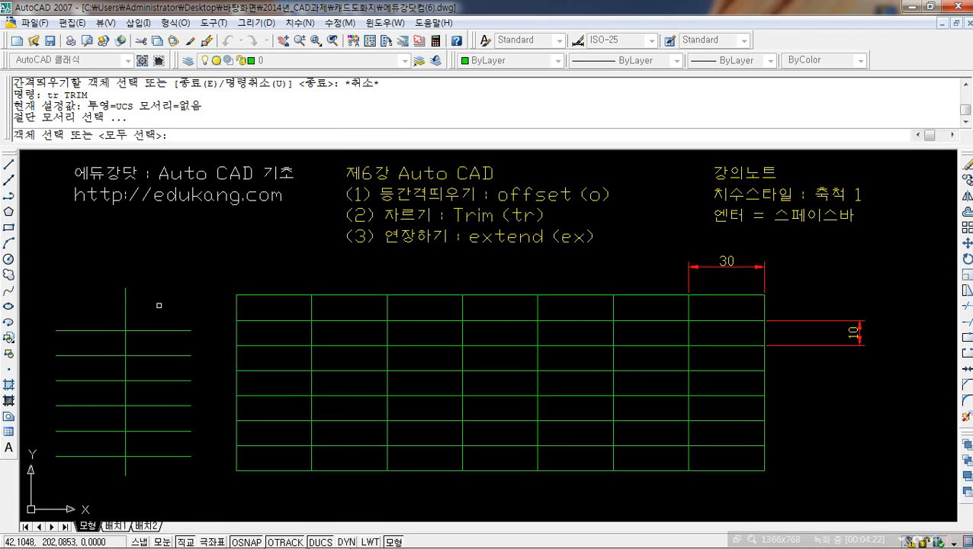
pyautogui.click(149, 281)
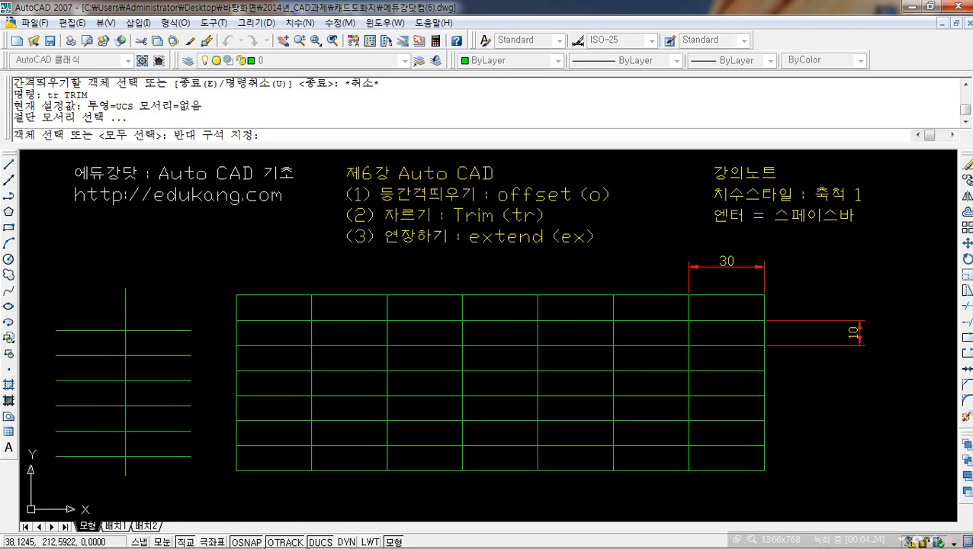
pyautogui.click(116, 306)
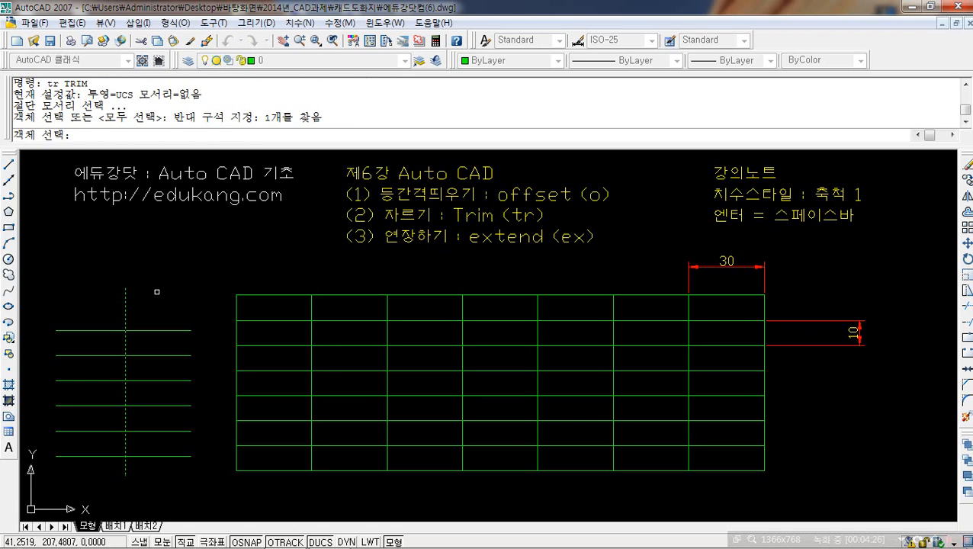
pyautogui.press('space')
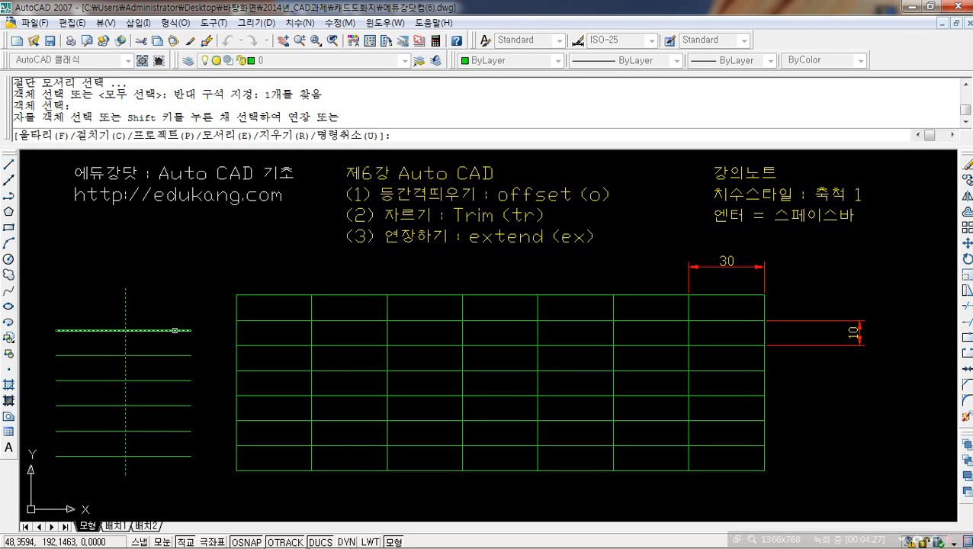
pyautogui.click(175, 331)
pyautogui.click(178, 357)
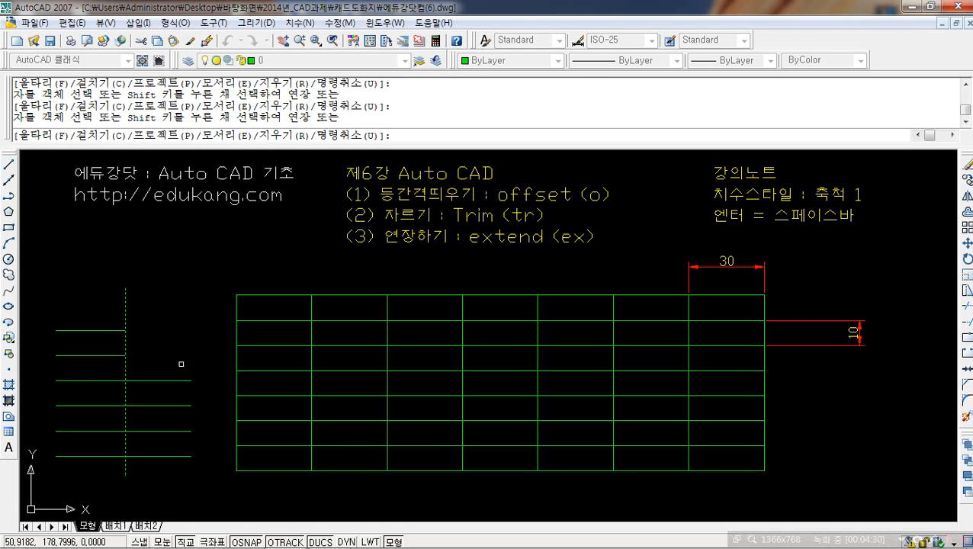
pyautogui.click(180, 380)
pyautogui.click(181, 405)
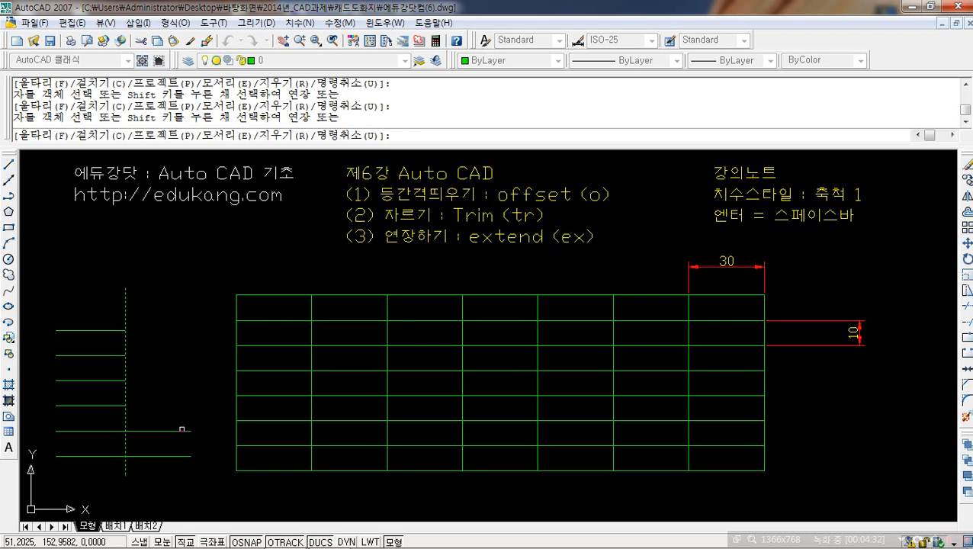
pyautogui.click(181, 431)
pyautogui.click(181, 455)
# Step: Undo the six trims on the short horizontal lines while keeping the Trim command active
pyautogui.hotkey('ctrl', 'z')
pyautogui.hotkey('ctrl', 'z')
pyautogui.hotkey('ctrl', 'z')
pyautogui.hotkey('ctrl', 'z')
pyautogui.hotkey('ctrl', 'z')
pyautogui.hotkey('ctrl', 'z')
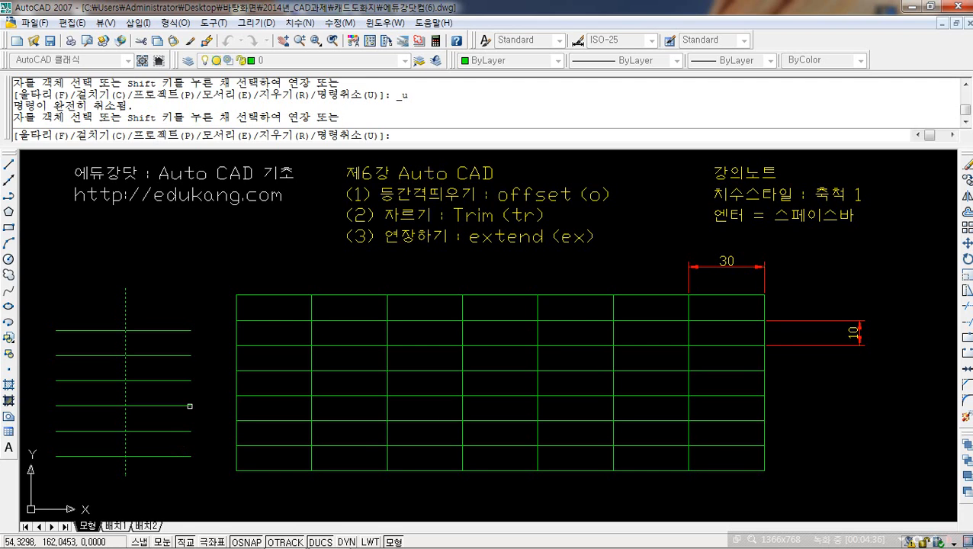
# Step: Trim the right ends of the six short horizontal lines at once with a crossing window, and undo that trim
pyautogui.click(201, 303)
pyautogui.click(161, 494)
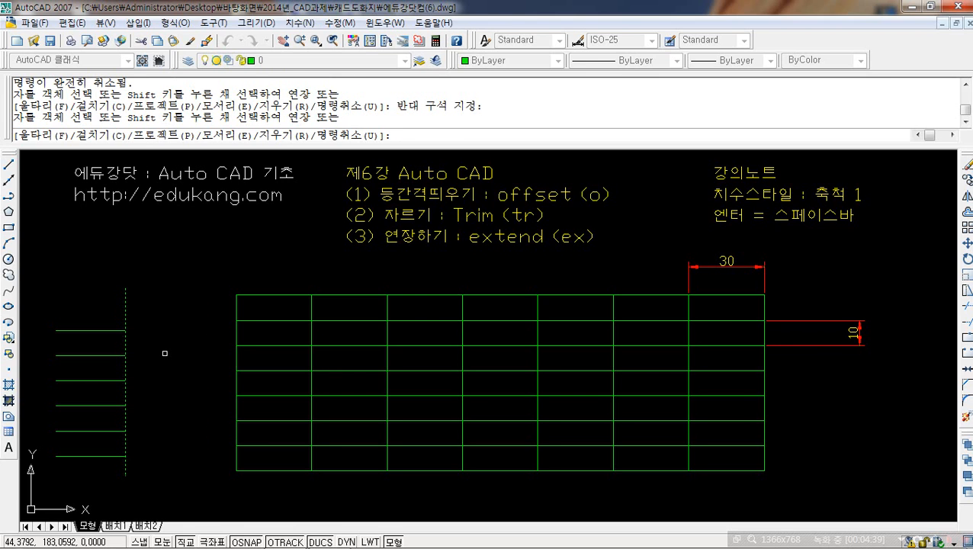
pyautogui.hotkey('ctrl', 'z')
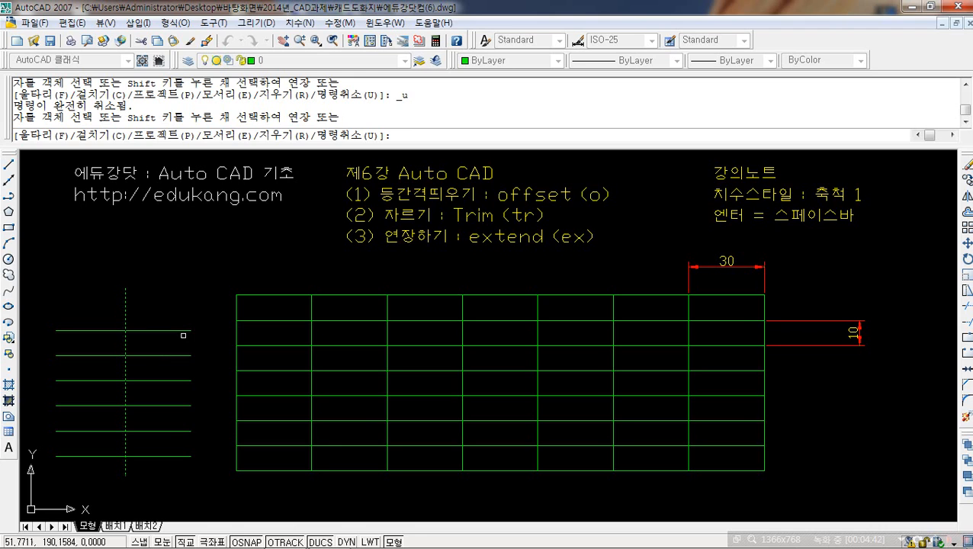
# Step: Trim the six short horizontal lines alternately right and left of the vertical cutting edge, and undo the whole Trim
pyautogui.click(181, 332)
pyautogui.click(102, 356)
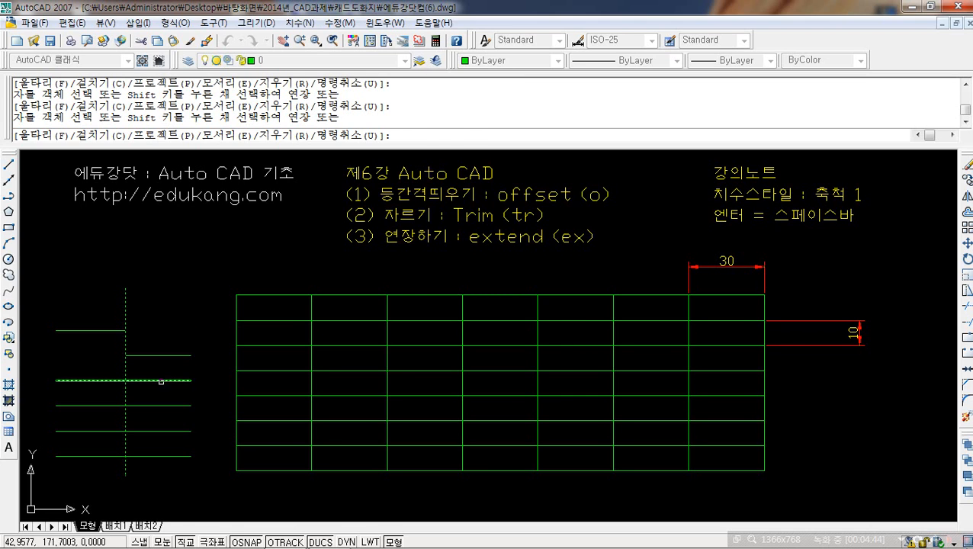
pyautogui.click(164, 379)
pyautogui.click(164, 379)
pyautogui.click(164, 379)
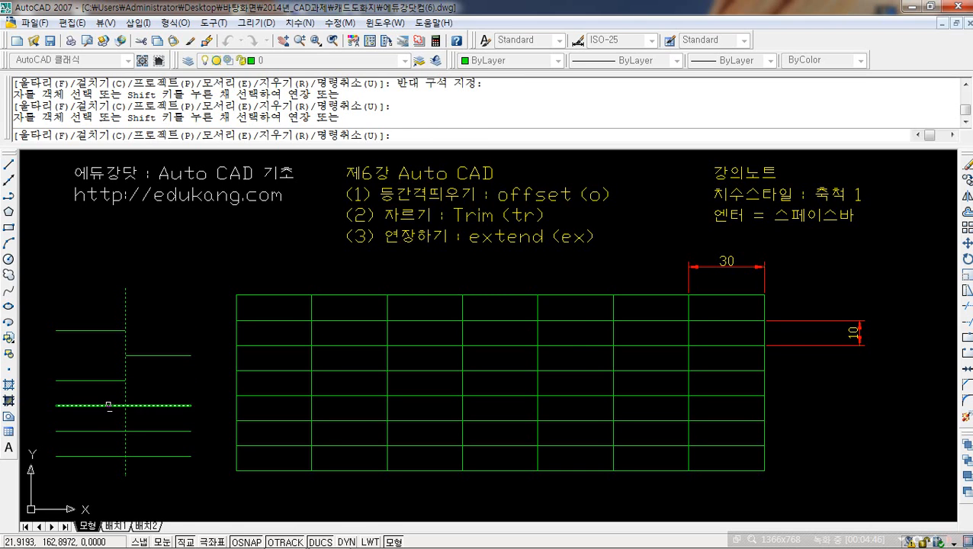
pyautogui.click(109, 405)
pyautogui.click(164, 434)
pyautogui.click(153, 428)
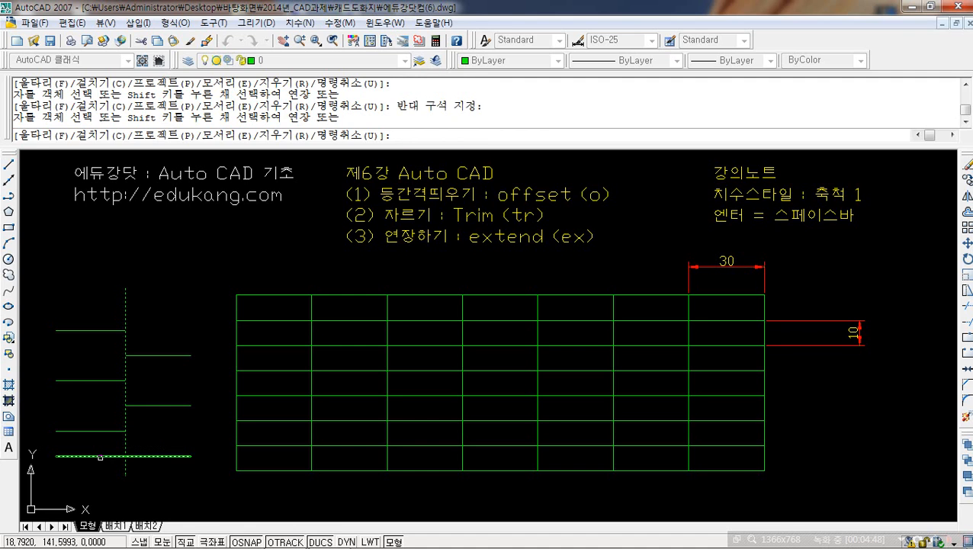
pyautogui.click(101, 458)
pyautogui.press('Escape')
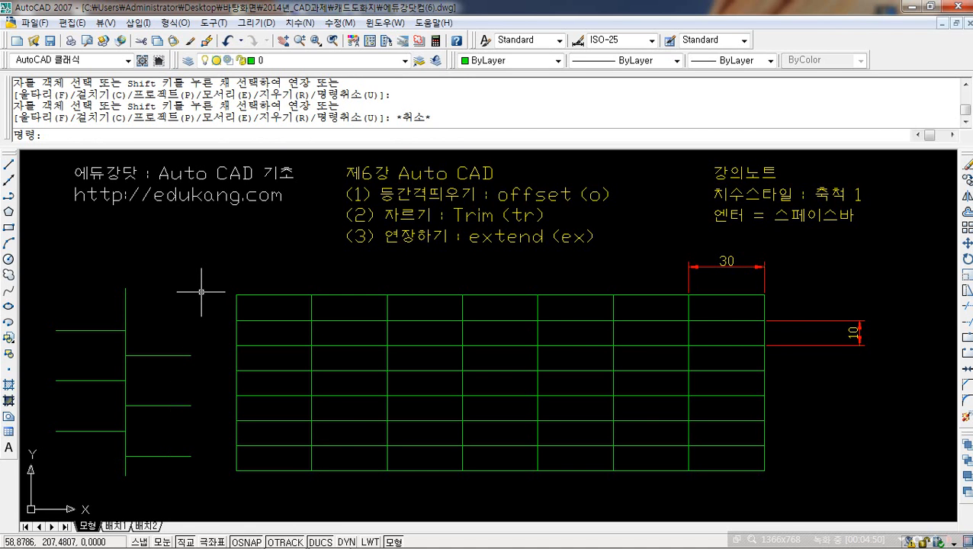
pyautogui.hotkey('ctrl', 'z')
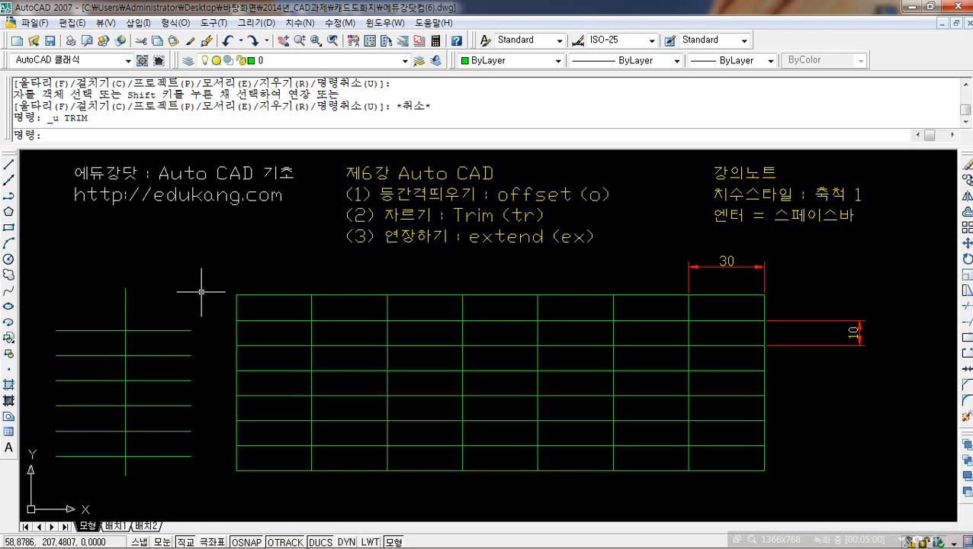
# Step: Trim the right ends of the six short horizontal lines one by one, using all objects as cutting edges
pyautogui.write('tr')
pyautogui.press('space')
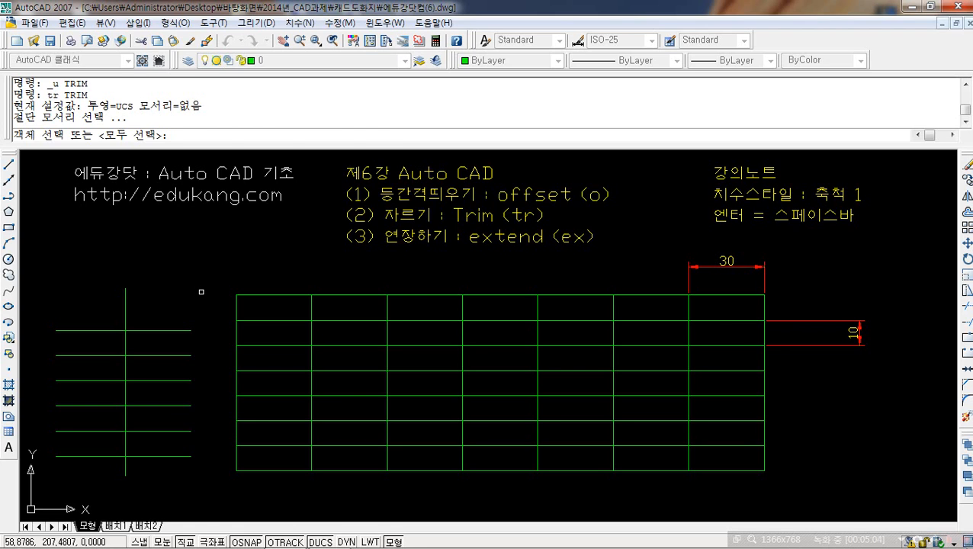
pyautogui.press('space')
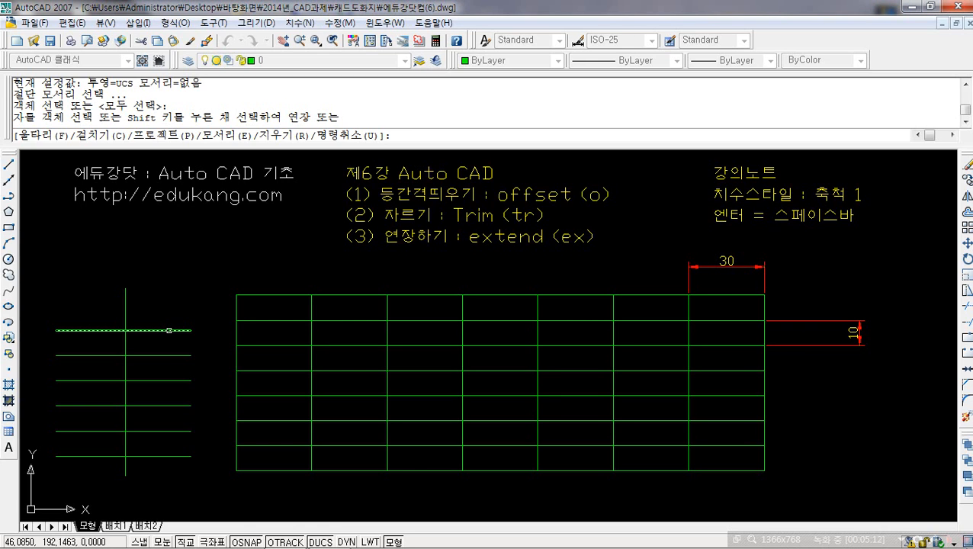
pyautogui.click(168, 330)
pyautogui.click(145, 355)
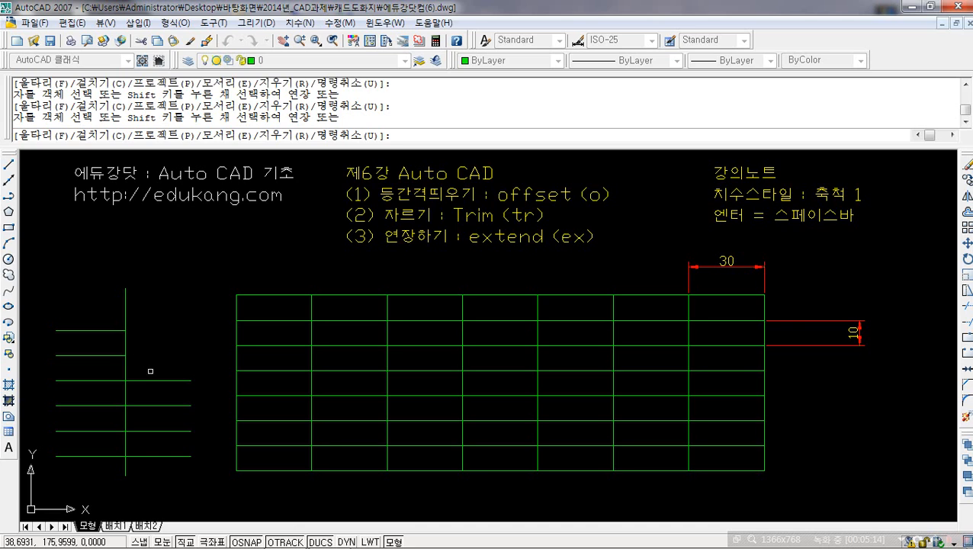
pyautogui.click(152, 379)
pyautogui.click(158, 405)
pyautogui.click(164, 431)
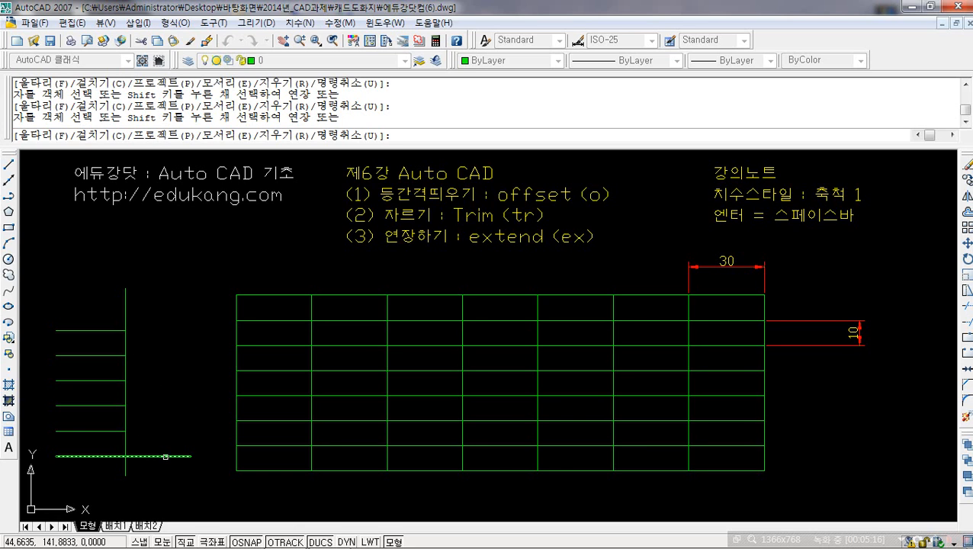
pyautogui.click(166, 457)
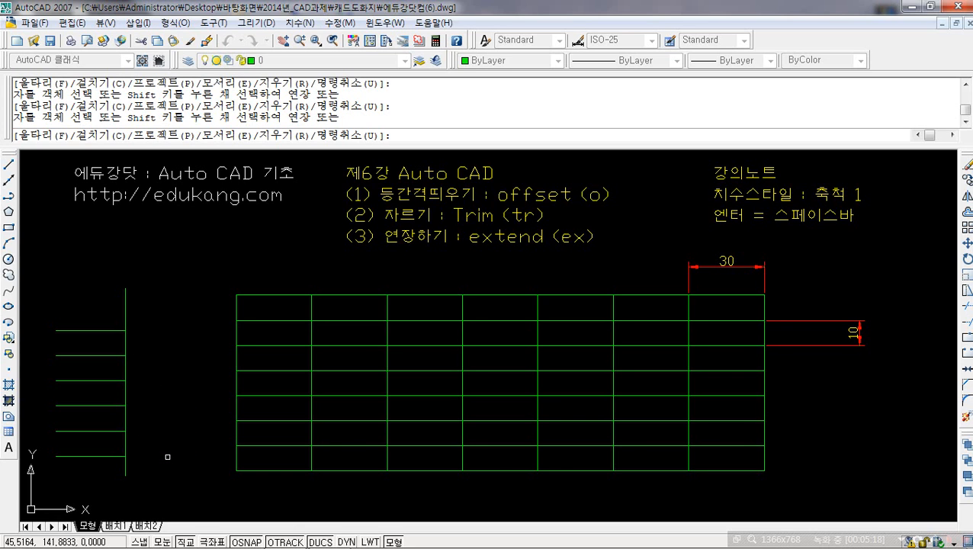
# Step: Undo the six trims on the short horizontal lines and end the Trim command
pyautogui.hotkey('ctrl', 'z')
pyautogui.hotkey('ctrl', 'z')
pyautogui.hotkey('ctrl', 'z')
pyautogui.hotkey('ctrl', 'z')
pyautogui.hotkey('ctrl', 'z')
pyautogui.hotkey('ctrl', 'z')
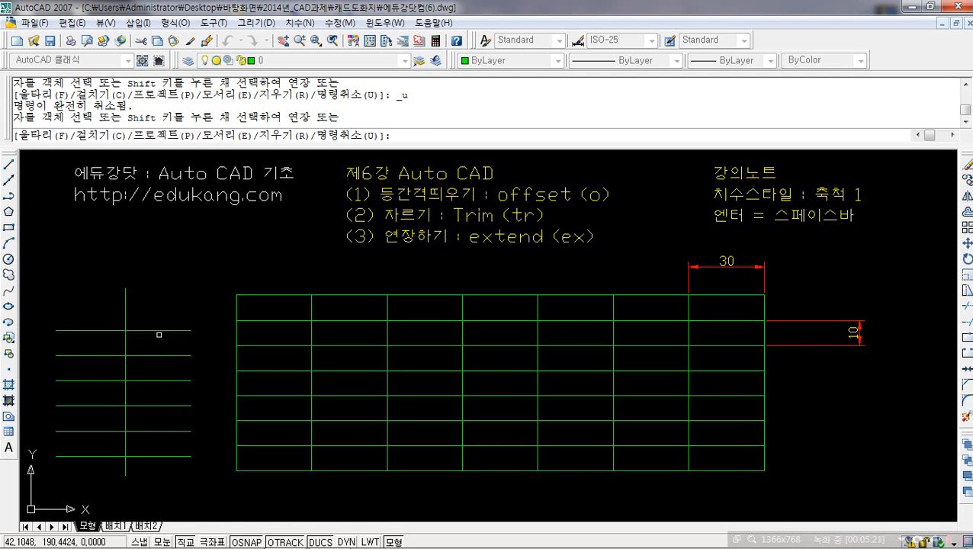
pyautogui.press('Escape')
pyautogui.press('Escape')
pyautogui.press('Escape')
pyautogui.press('Escape')
pyautogui.press('Escape')
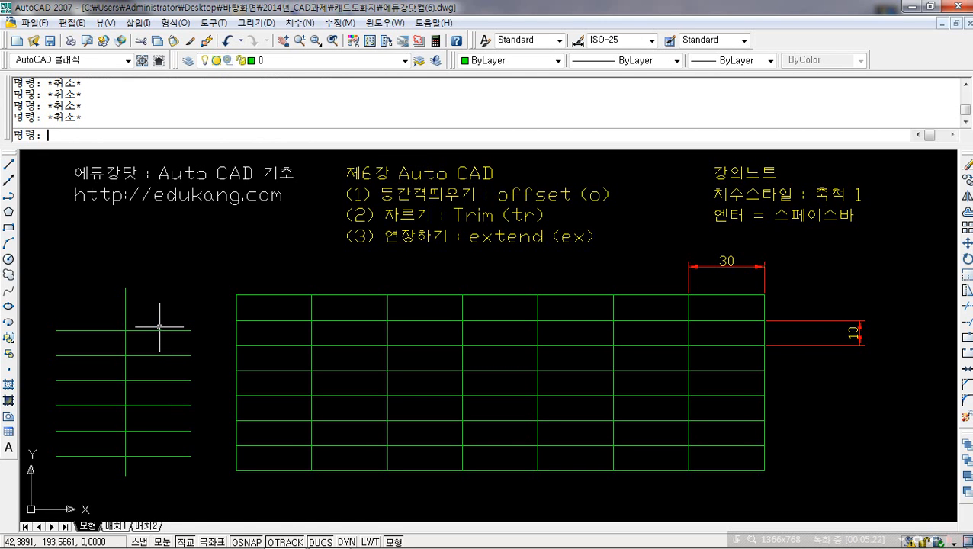
# Step: Trim alternating right and left ends of the six short horizontal lines with all objects as cutting edges, and undo the Trim
pyautogui.write('tr')
pyautogui.press('space')
pyautogui.press('space')
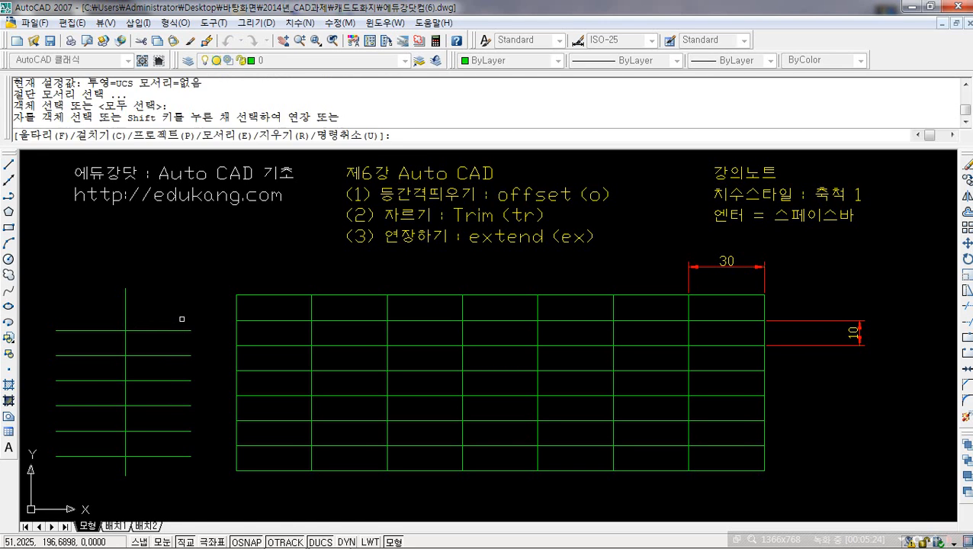
pyautogui.click(181, 331)
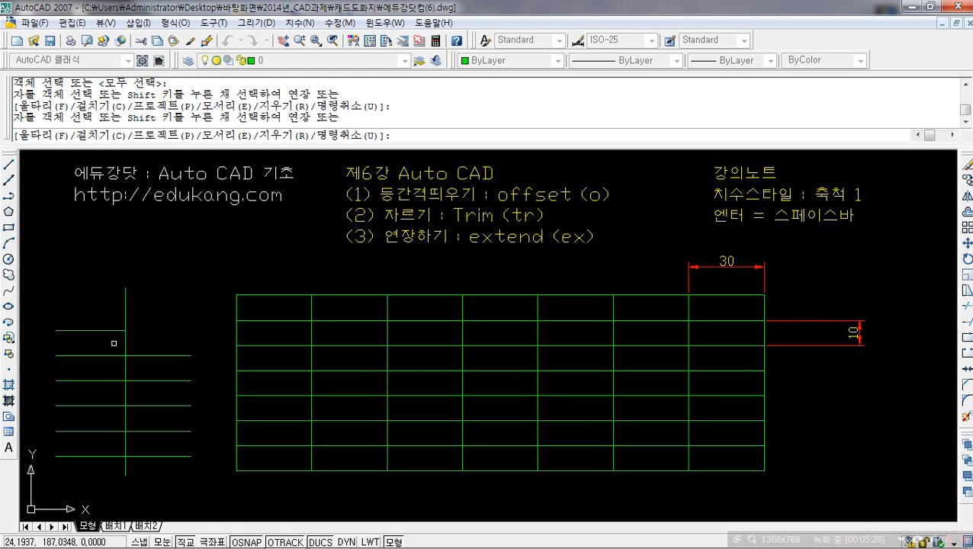
pyautogui.click(109, 355)
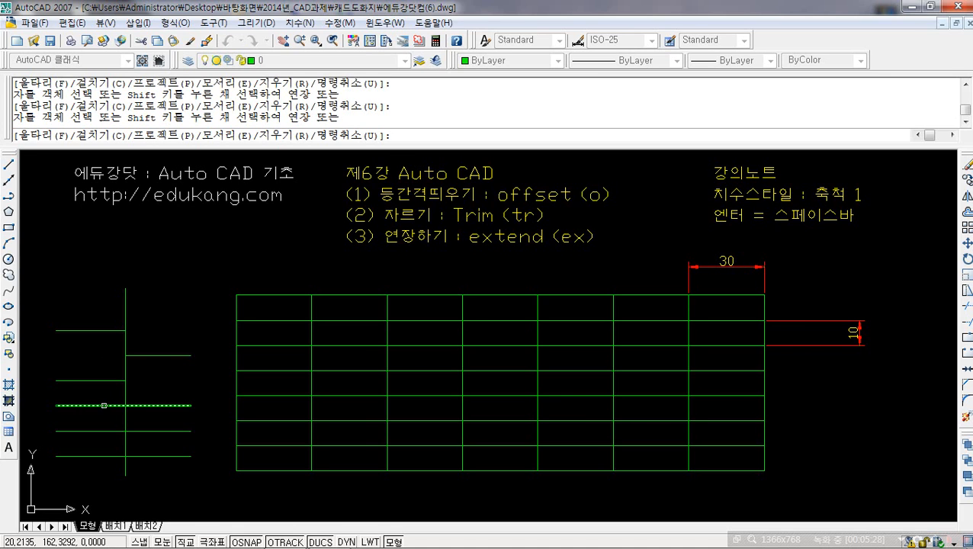
pyautogui.click(104, 404)
pyautogui.click(167, 432)
pyautogui.click(107, 457)
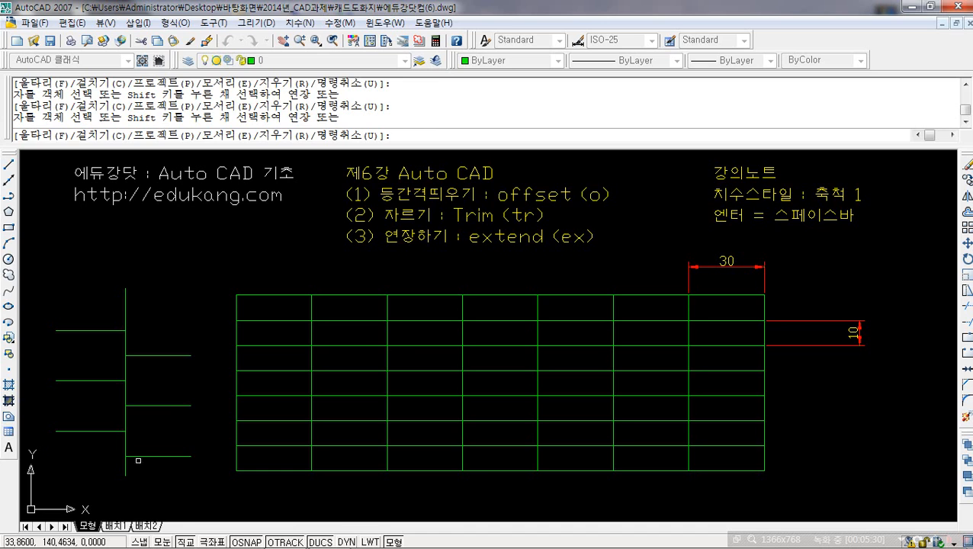
pyautogui.press('Escape')
pyautogui.hotkey('ctrl', 'z')
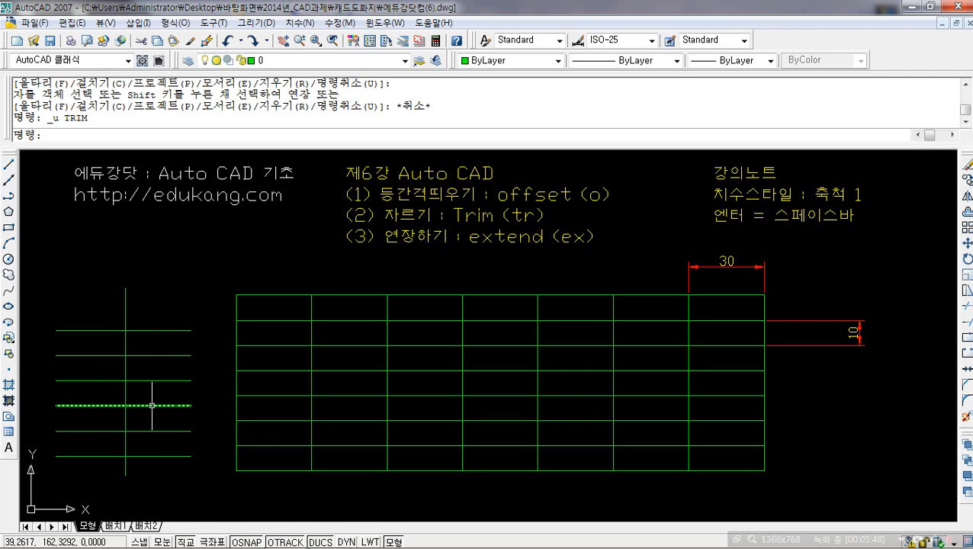
pyautogui.write('tr')
pyautogui.press('space')
pyautogui.click(178, 313)
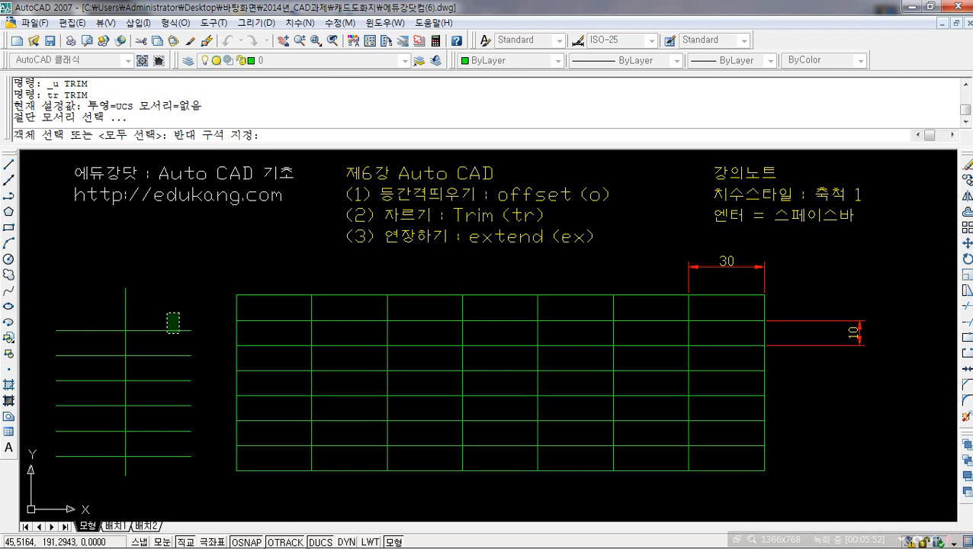
pyautogui.click(170, 339)
pyautogui.press('Escape')
# Step: Trim the part of the uppermost short horizontal line right of the vertical line, using all objects as cutting edges
pyautogui.write('tr')
pyautogui.press('space')
pyautogui.press('space')
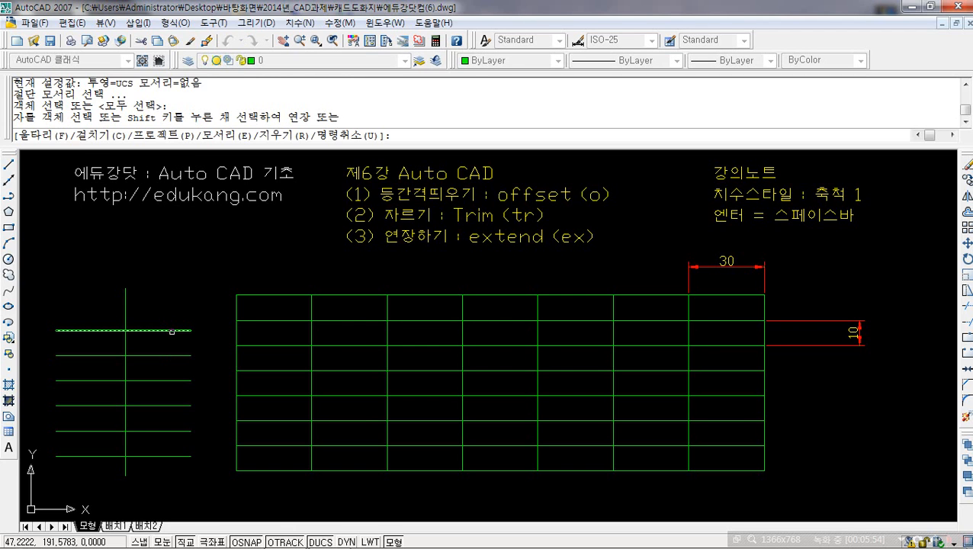
pyautogui.click(174, 331)
pyautogui.press('Escape')
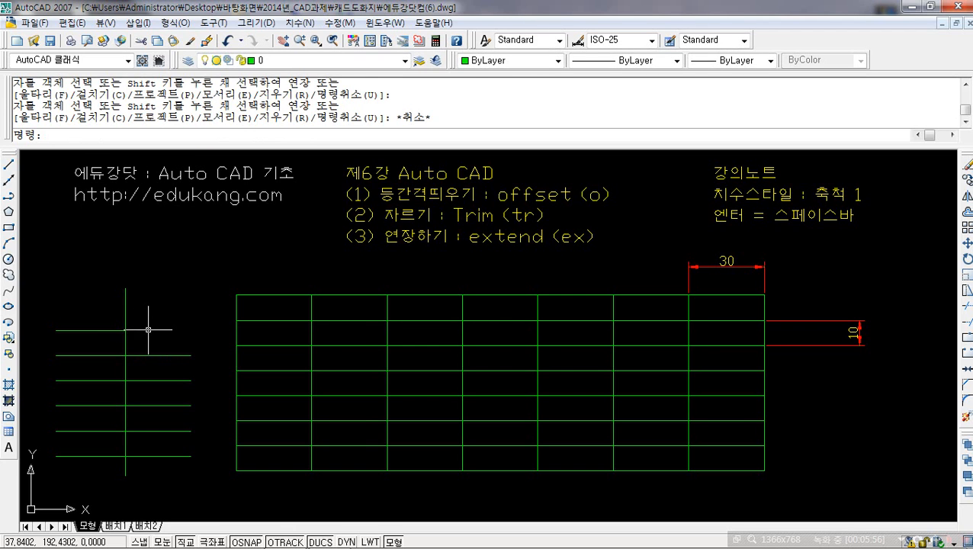
# Step: Try to trim the remaining left part of the uppermost short horizontal line, using all objects as cutting edges
pyautogui.write('tr')
pyautogui.press('space')
pyautogui.press('space')
pyautogui.click(109, 329)
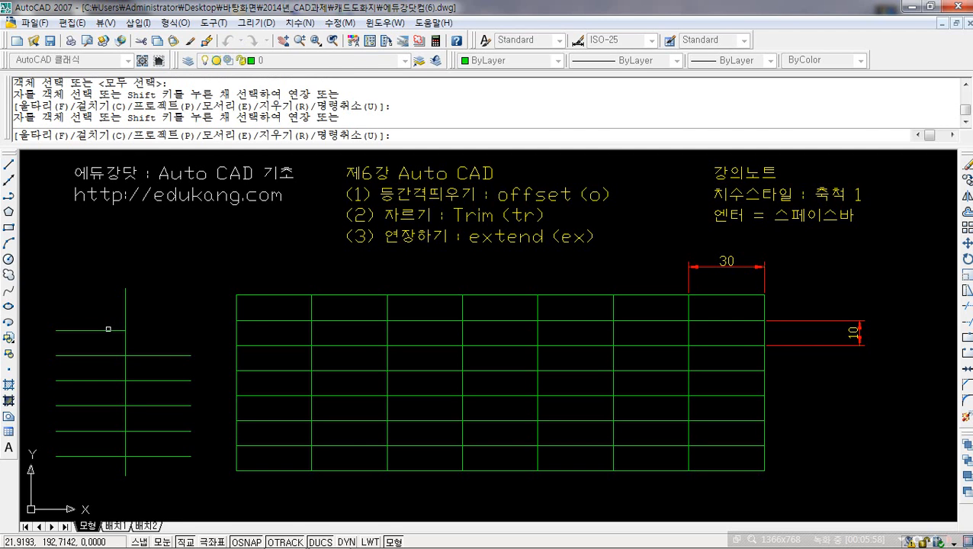
pyautogui.click(108, 330)
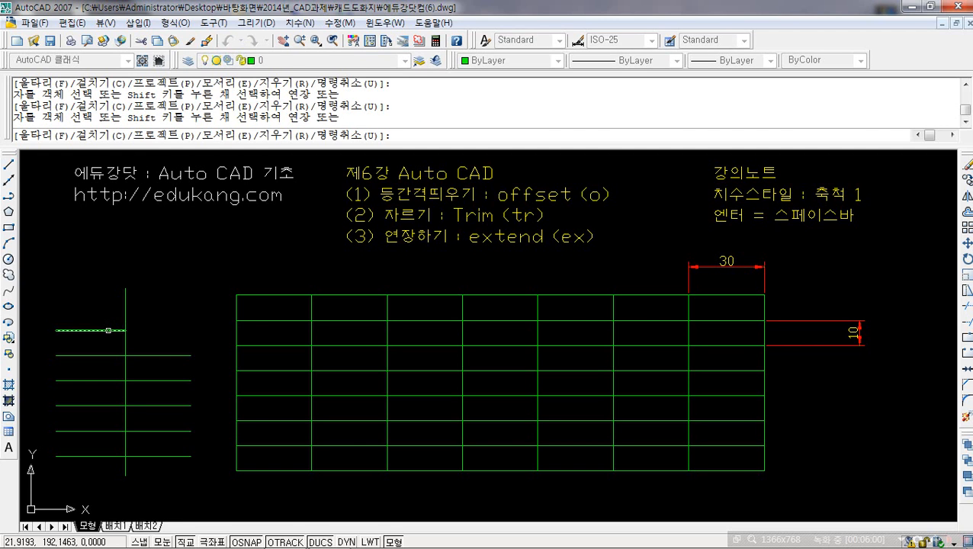
pyautogui.press('Escape')
pyautogui.click(109, 321)
pyautogui.click(97, 336)
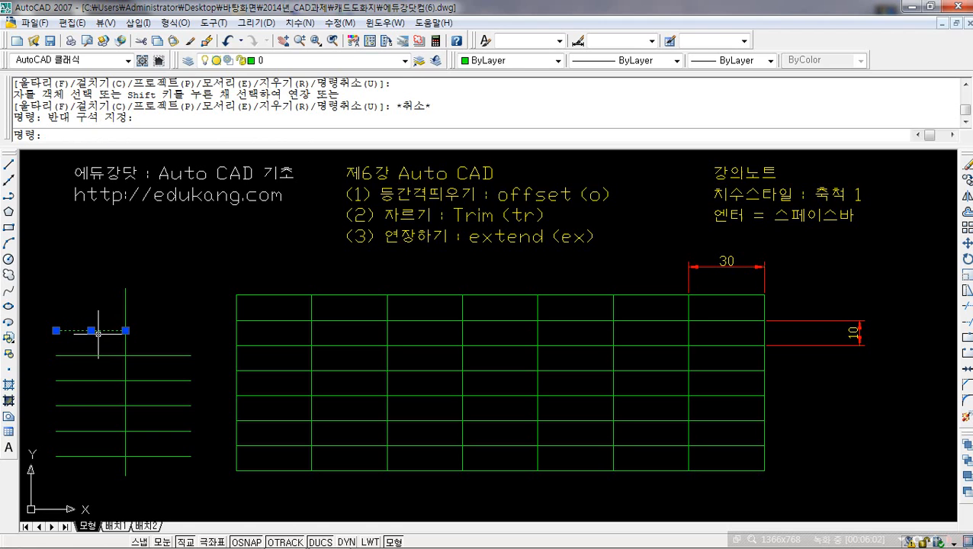
pyautogui.press('Escape')
pyautogui.click(147, 298)
pyautogui.click(111, 302)
pyautogui.press('Escape')
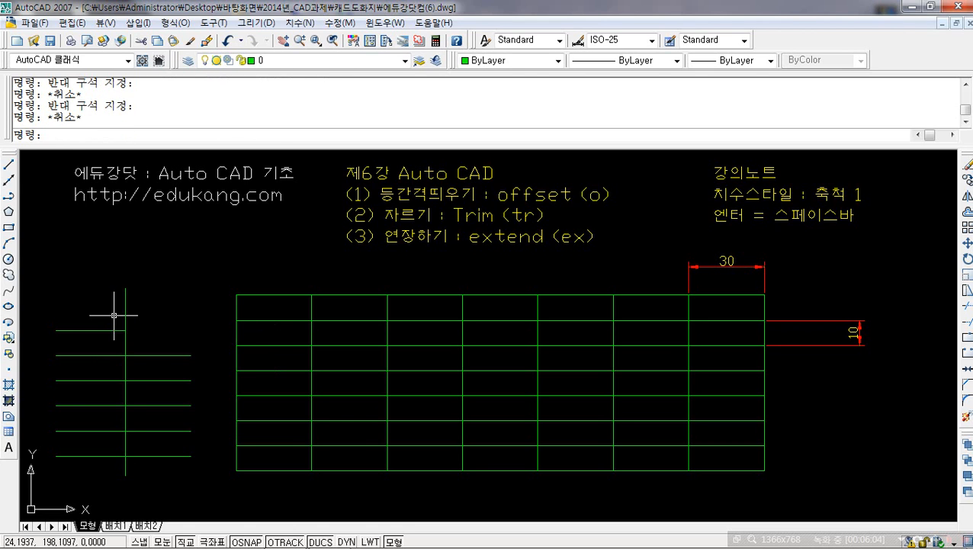
pyautogui.click(114, 315)
pyautogui.click(103, 334)
pyautogui.press('Escape')
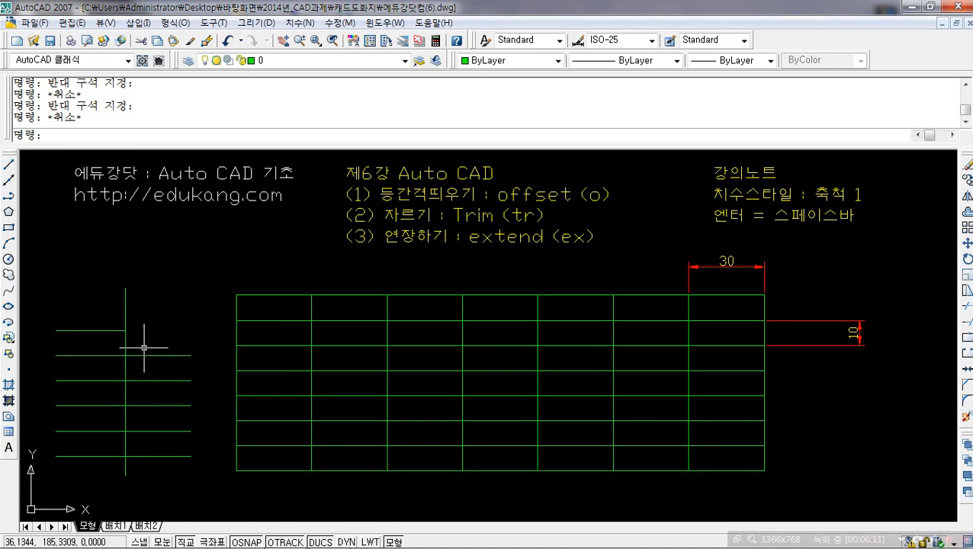
pyautogui.click(201, 337)
pyautogui.click(161, 370)
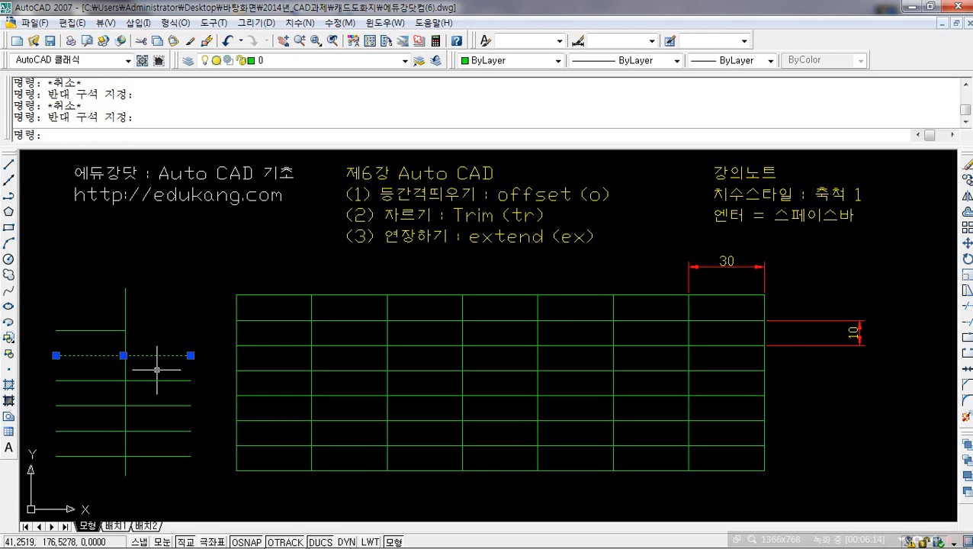
pyautogui.press('Escape')
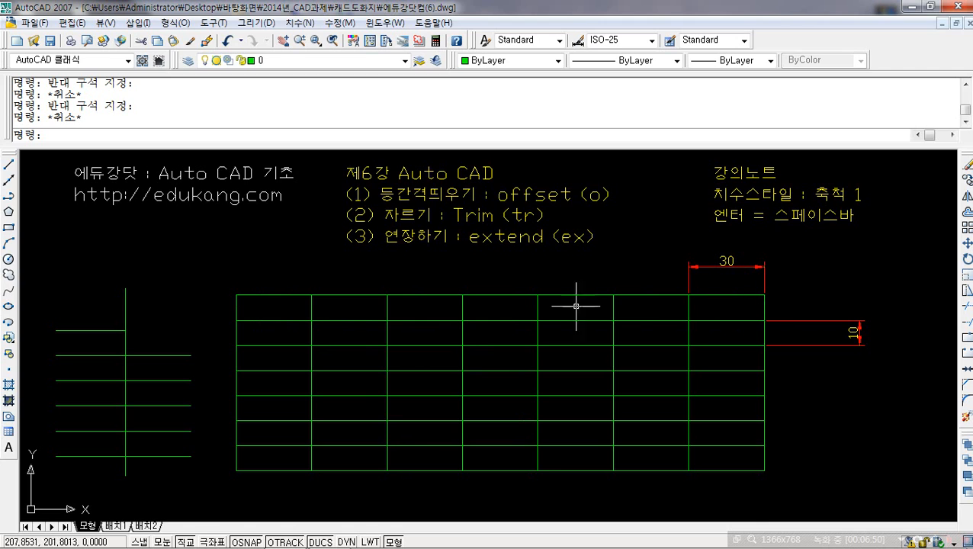
pyautogui.click(265, 308)
pyautogui.press('Escape')
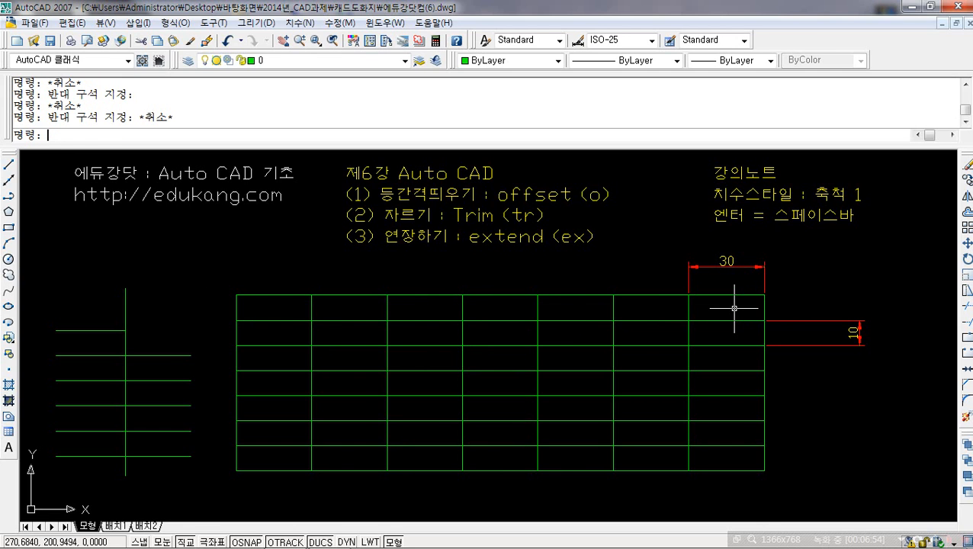
# Step: Trim all inner vertical segments out of the grid's top row with a crossing window, using all objects as cutting edges
pyautogui.write('ex')
pyautogui.press('space')
pyautogui.press('space')
pyautogui.click(734, 308)
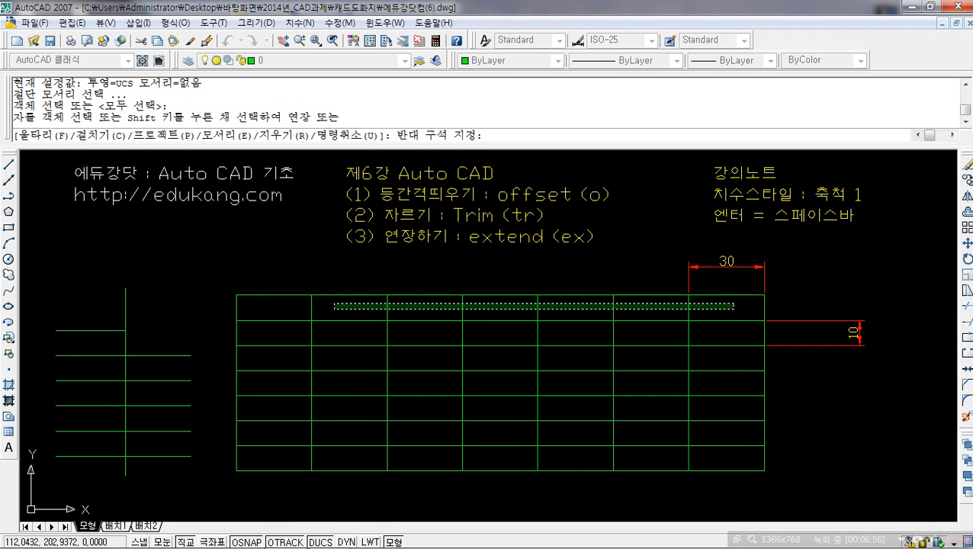
pyautogui.keyDown('shift'); pyautogui.click(293, 306); pyautogui.keyUp('shift')
pyautogui.press('Escape')
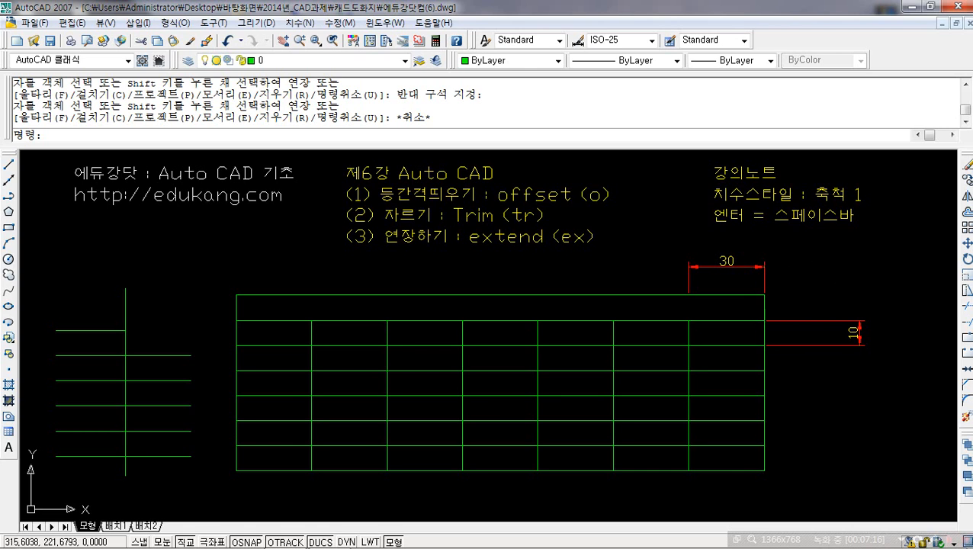
# Step: Erase the grid with its two dimensions and the separate practice lines beside it
pyautogui.click(868, 257)
pyautogui.click(216, 493)
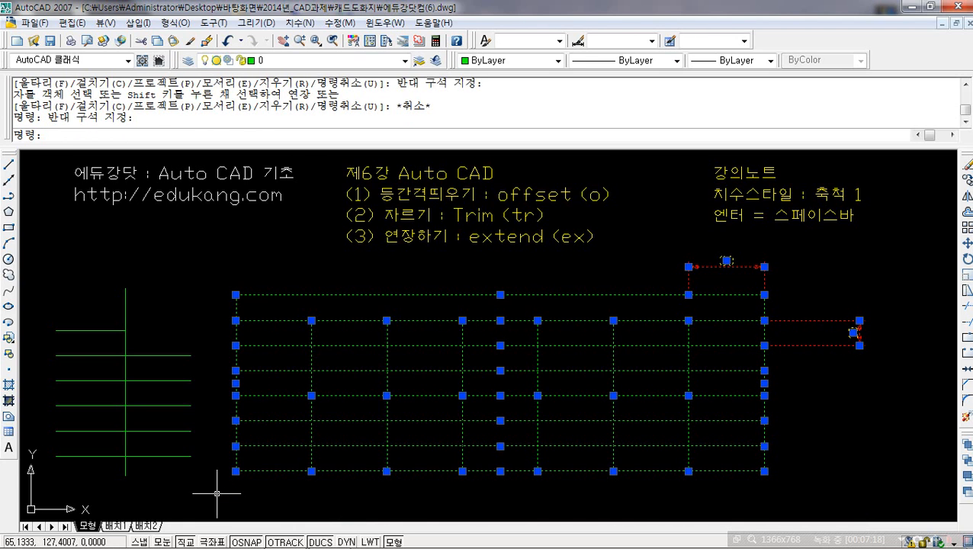
pyautogui.press('Delete')
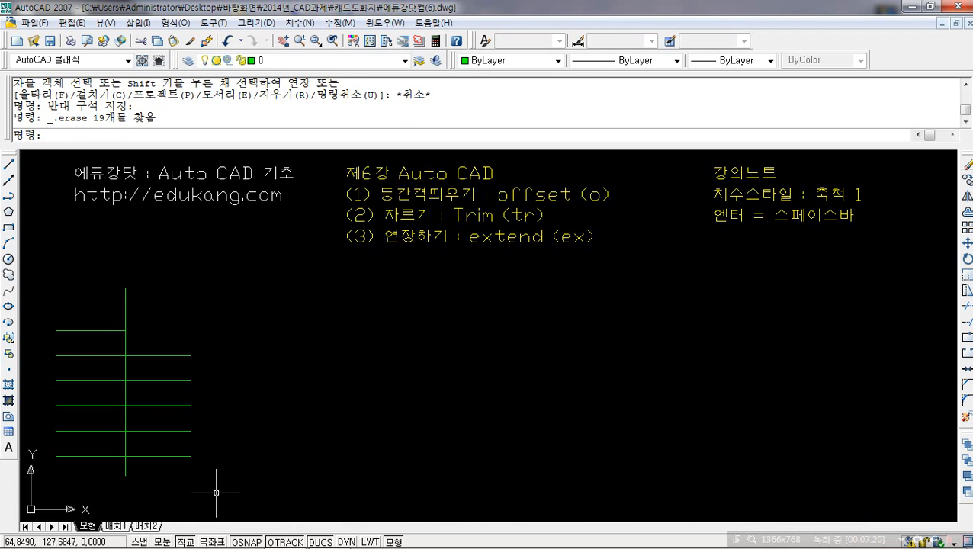
pyautogui.click(238, 244)
pyautogui.click(32, 508)
pyautogui.write('e')
pyautogui.press('space')
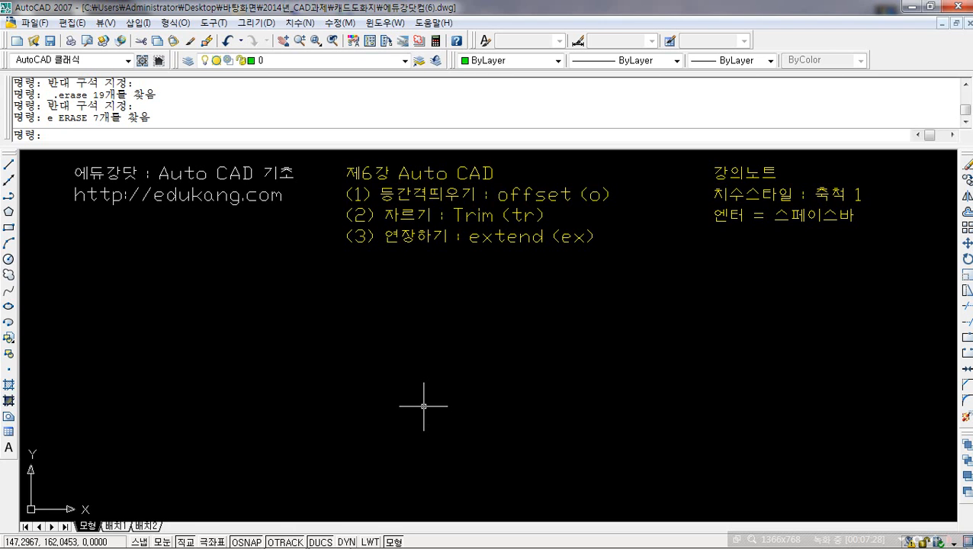
# Step: Draw a long horizontal line across the middle of the empty drawing area, below the lesson notes
pyautogui.write('l')
pyautogui.press('space')
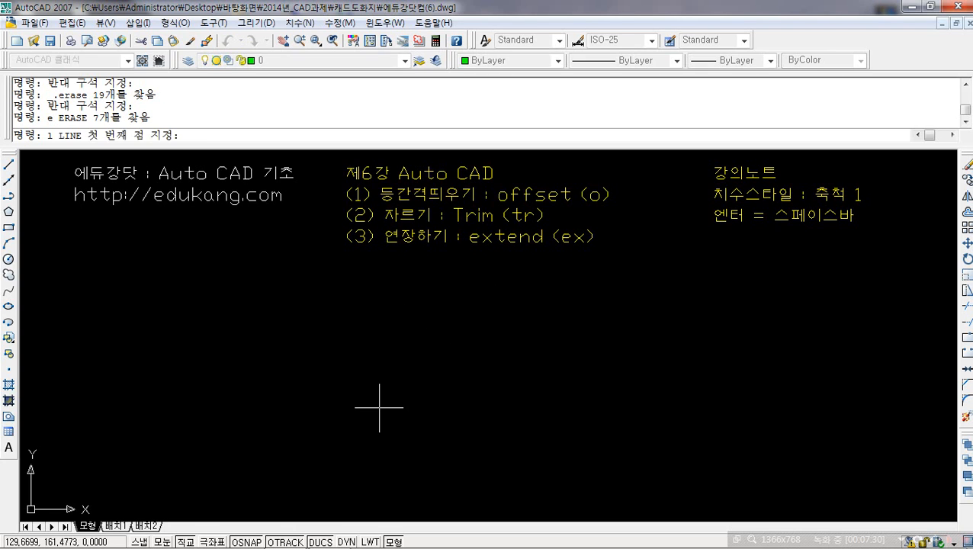
pyautogui.click(379, 408)
pyautogui.click(641, 398)
pyautogui.press('Escape')
# Step: Draw a vertical line above the right part of the horizontal line, ending short of it
pyautogui.write('l')
pyautogui.press('space')
pyautogui.click(592, 286)
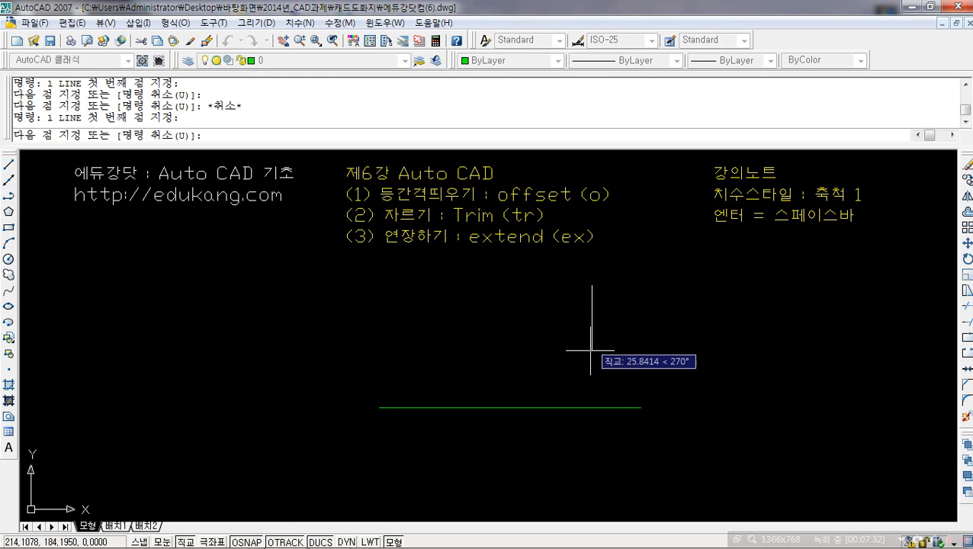
pyautogui.click(574, 370)
pyautogui.press('Escape')
# Step: Draw a shorter vertical line above the middle of the horizontal line, leaving a gap between them
pyautogui.write('l')
pyautogui.press('space')
pyautogui.click(486, 292)
pyautogui.click(476, 355)
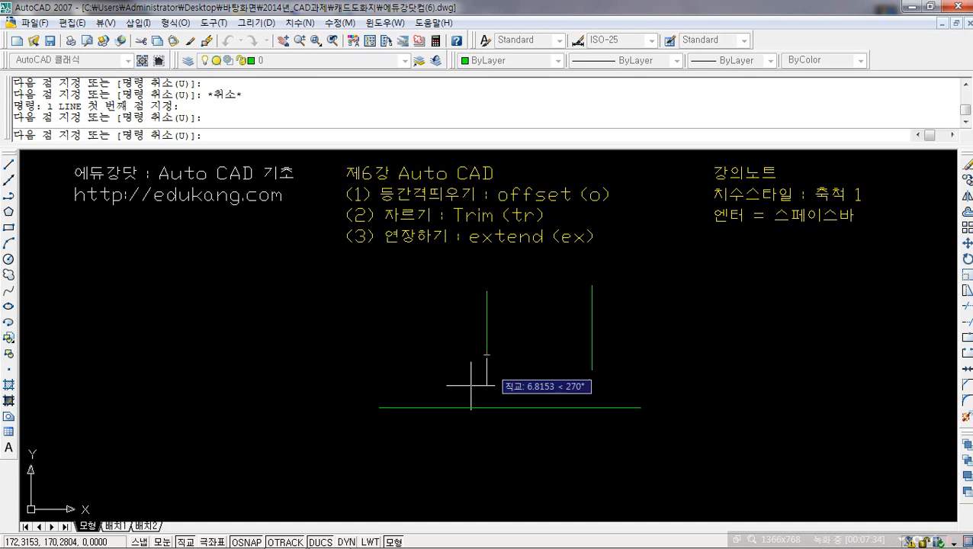
pyautogui.press('Escape')
# Step: Draw a third vertical line above the left end of the horizontal line, stopping just short of it
pyautogui.write('l')
pyautogui.press('space')
pyautogui.click(419, 317)
pyautogui.click(415, 383)
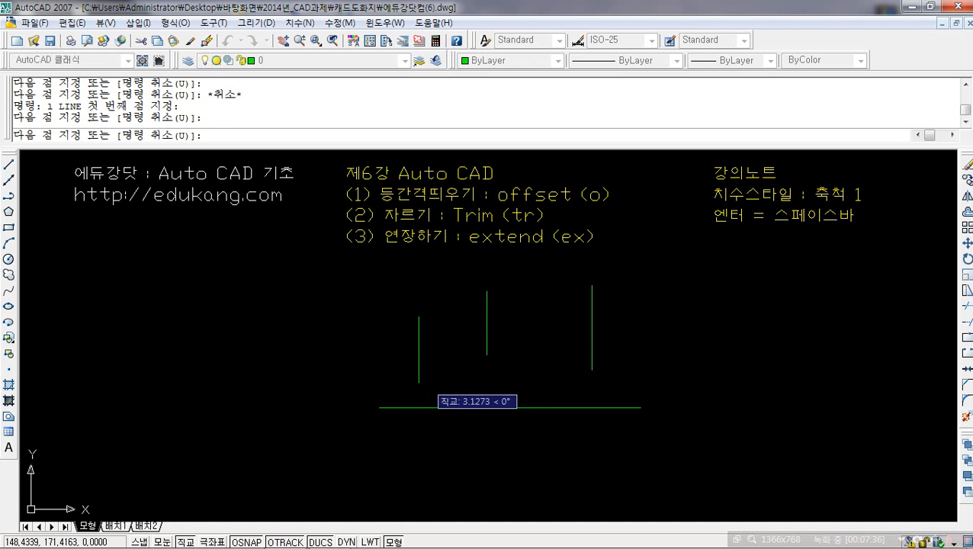
pyautogui.press('Escape')
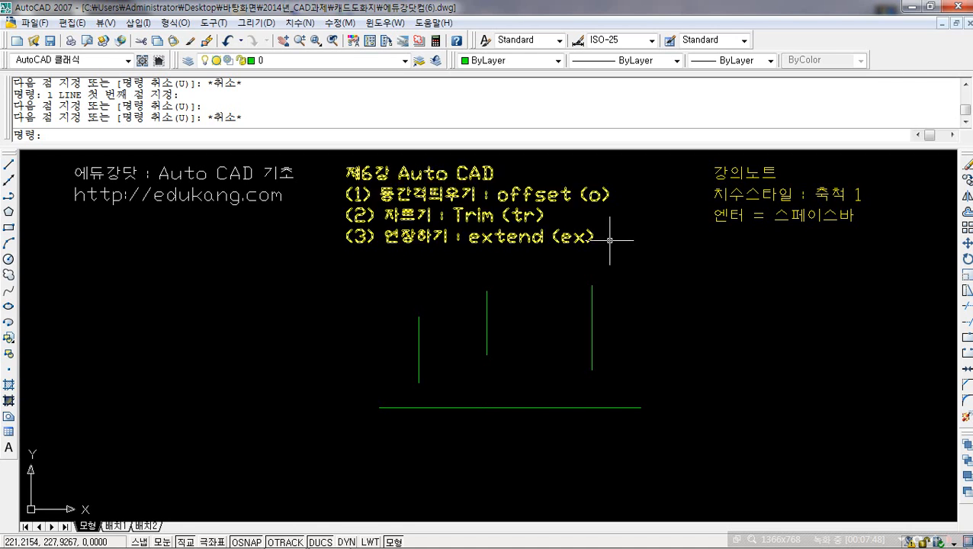
# Step: Extend the three vertical lines down to the horizontal line, using the horizontal line as the boundary edge
pyautogui.write('ex')
pyautogui.press('space')
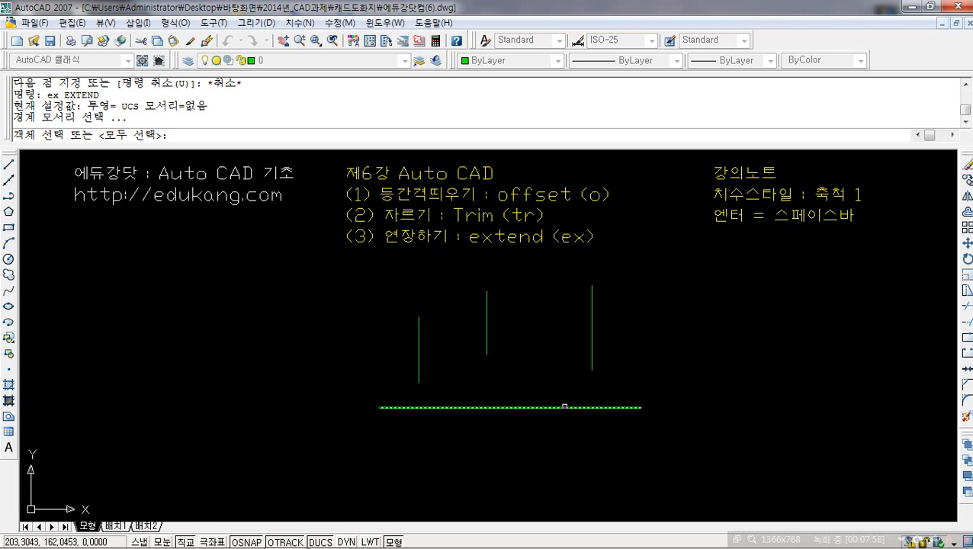
pyautogui.click(563, 407)
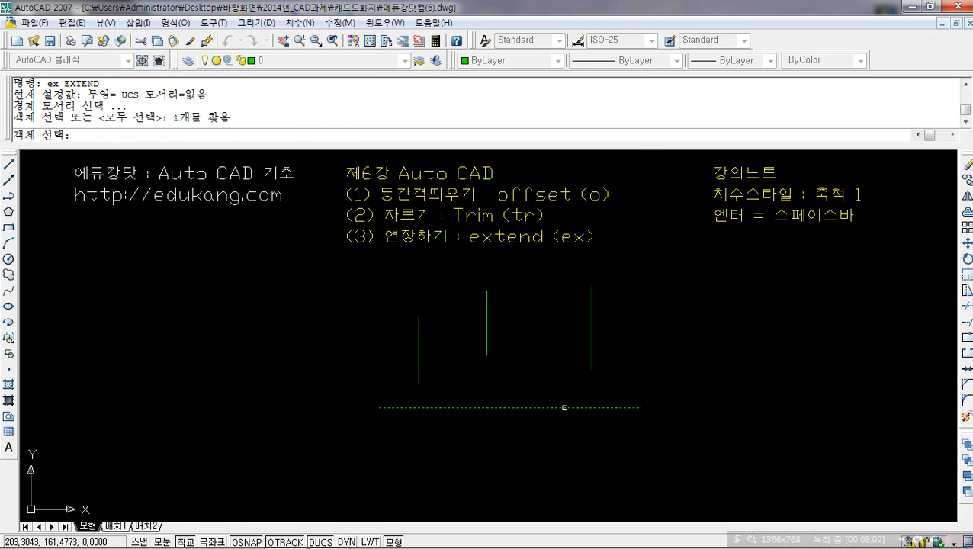
pyautogui.press('space')
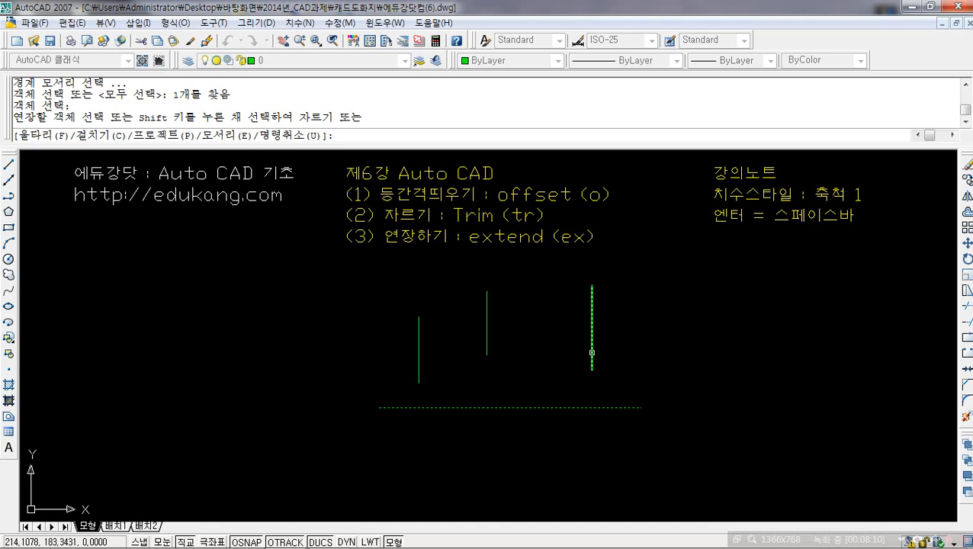
pyautogui.click(592, 352)
pyautogui.click(487, 335)
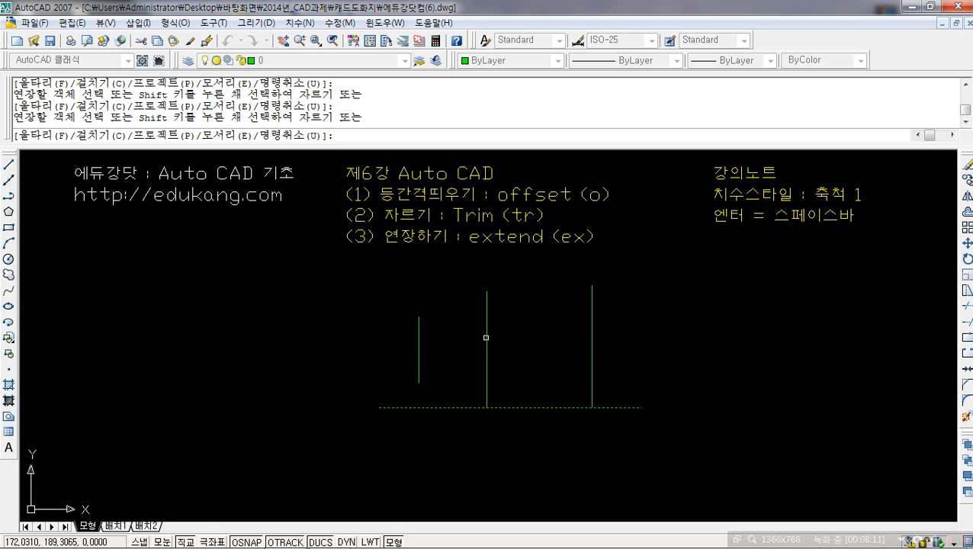
pyautogui.click(419, 353)
pyautogui.press('Escape')
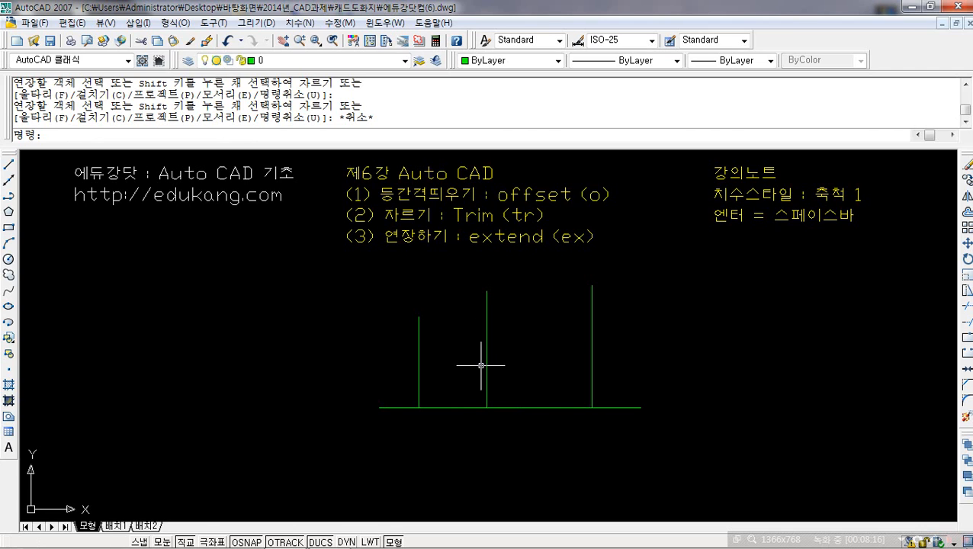